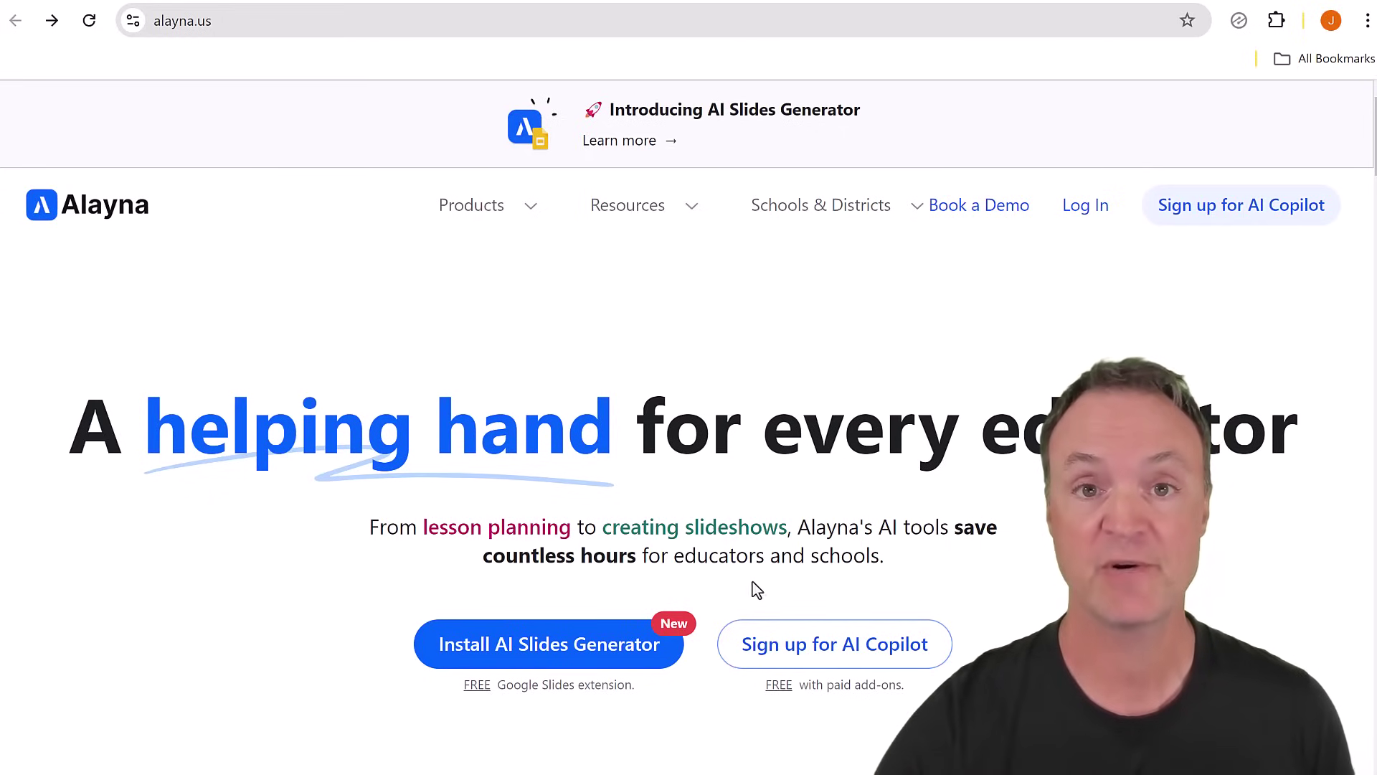
Reach the Alayna AI for Google Slides listing in Google Workspace Marketplace from alayna.us
click(581, 651)
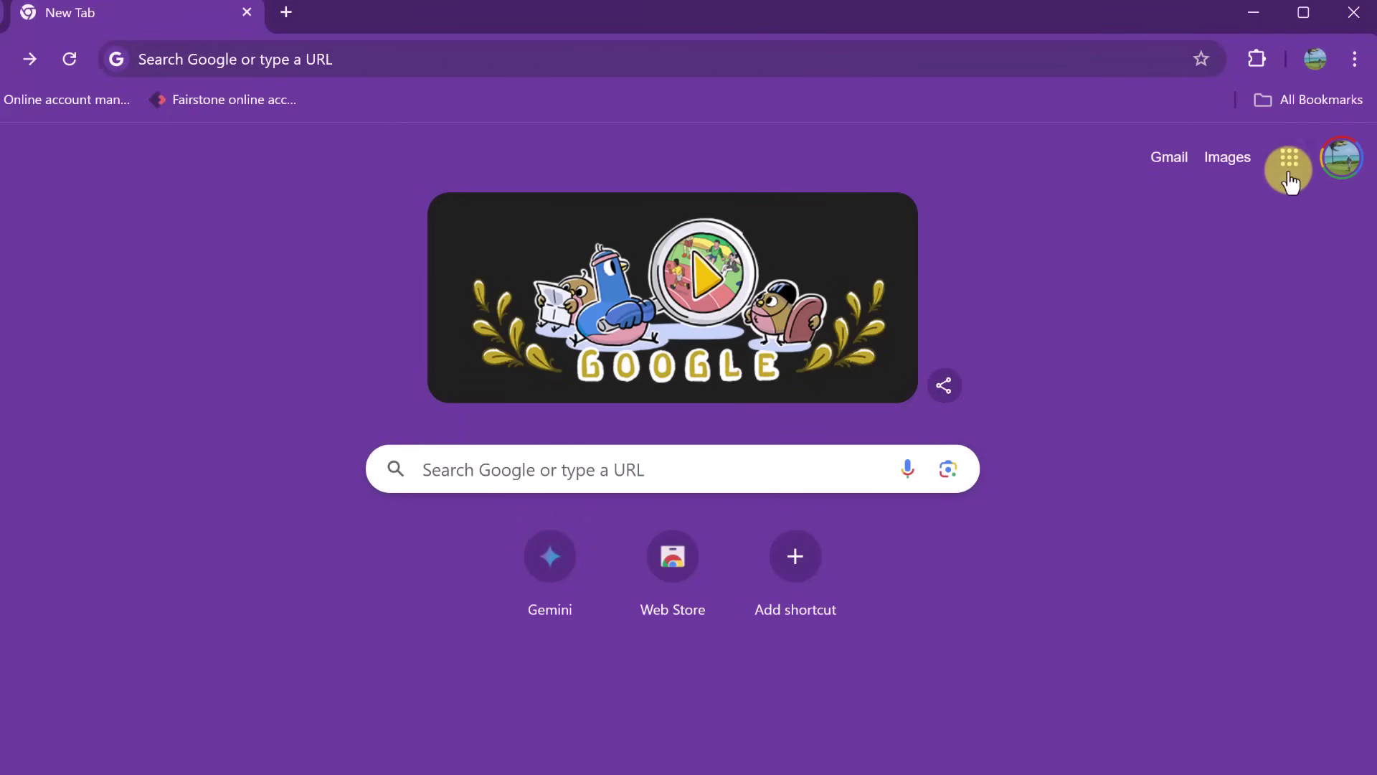
Start a new blank Google Slides presentation from the Google apps grid
click(1289, 157)
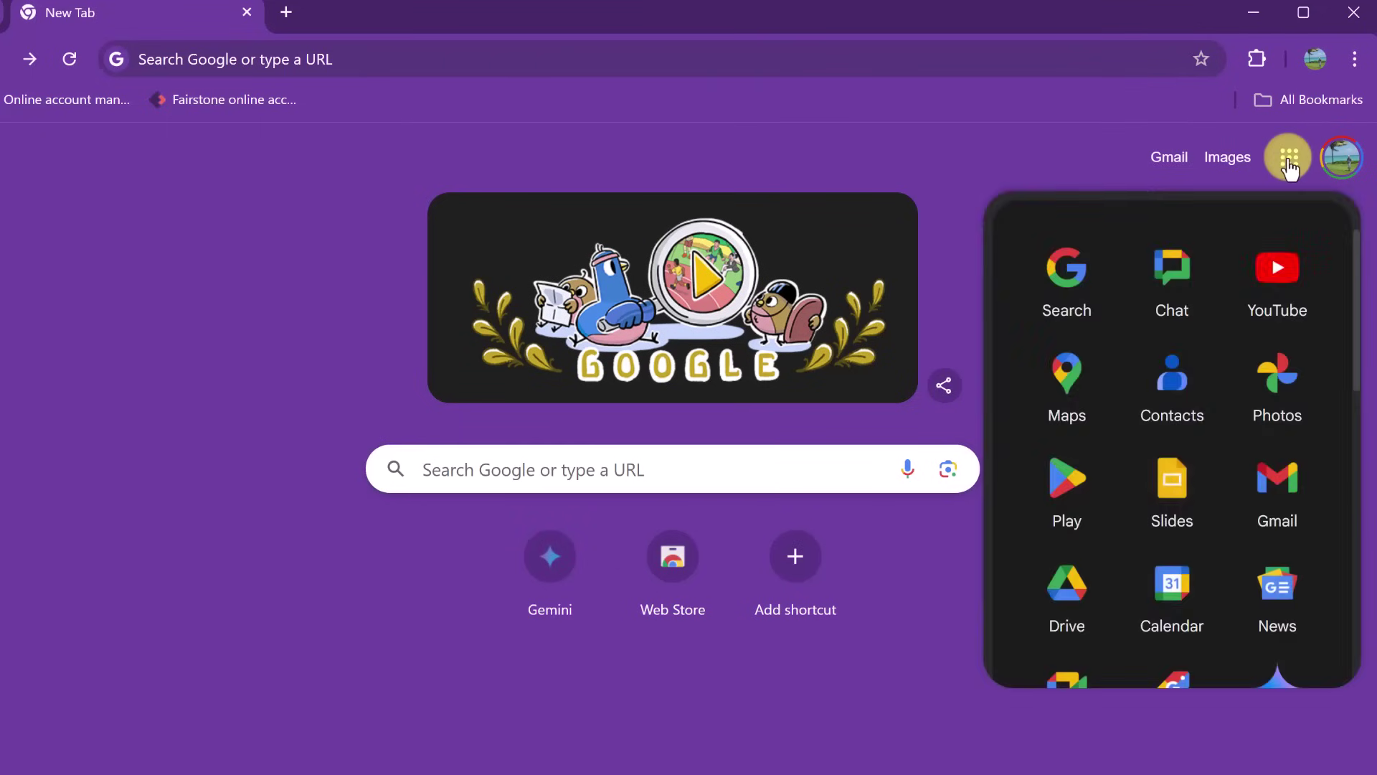
click(1171, 495)
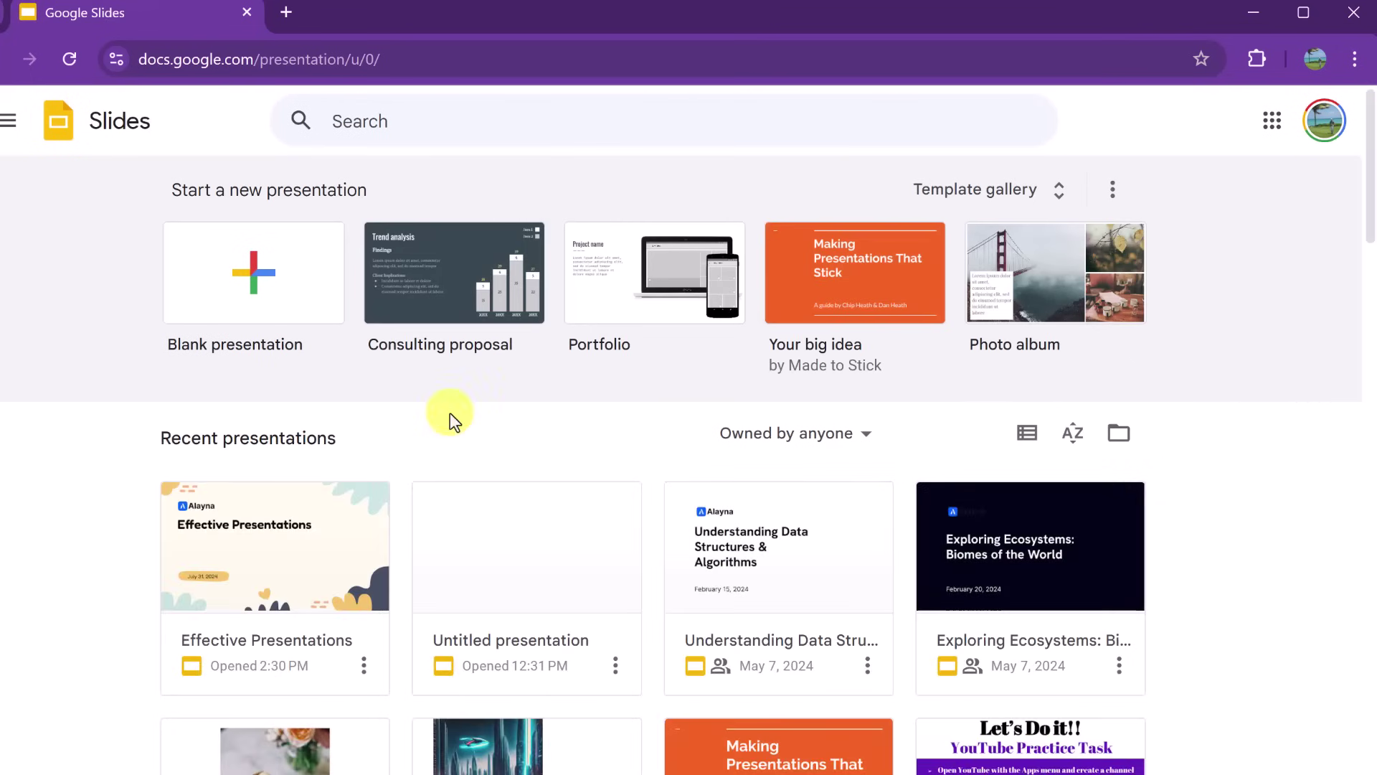
click(259, 312)
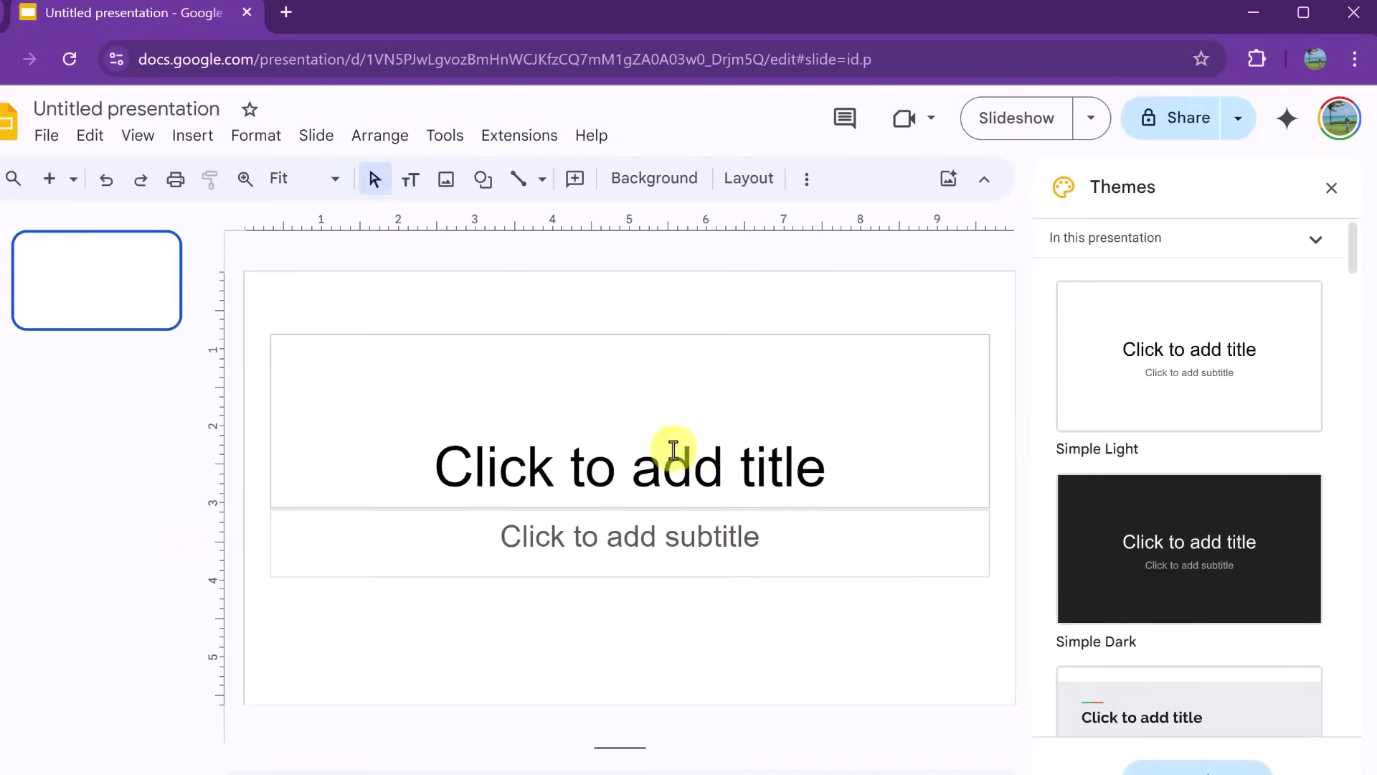
Launch Alayna AI's presentation creator from the Extensions menu
click(527, 138)
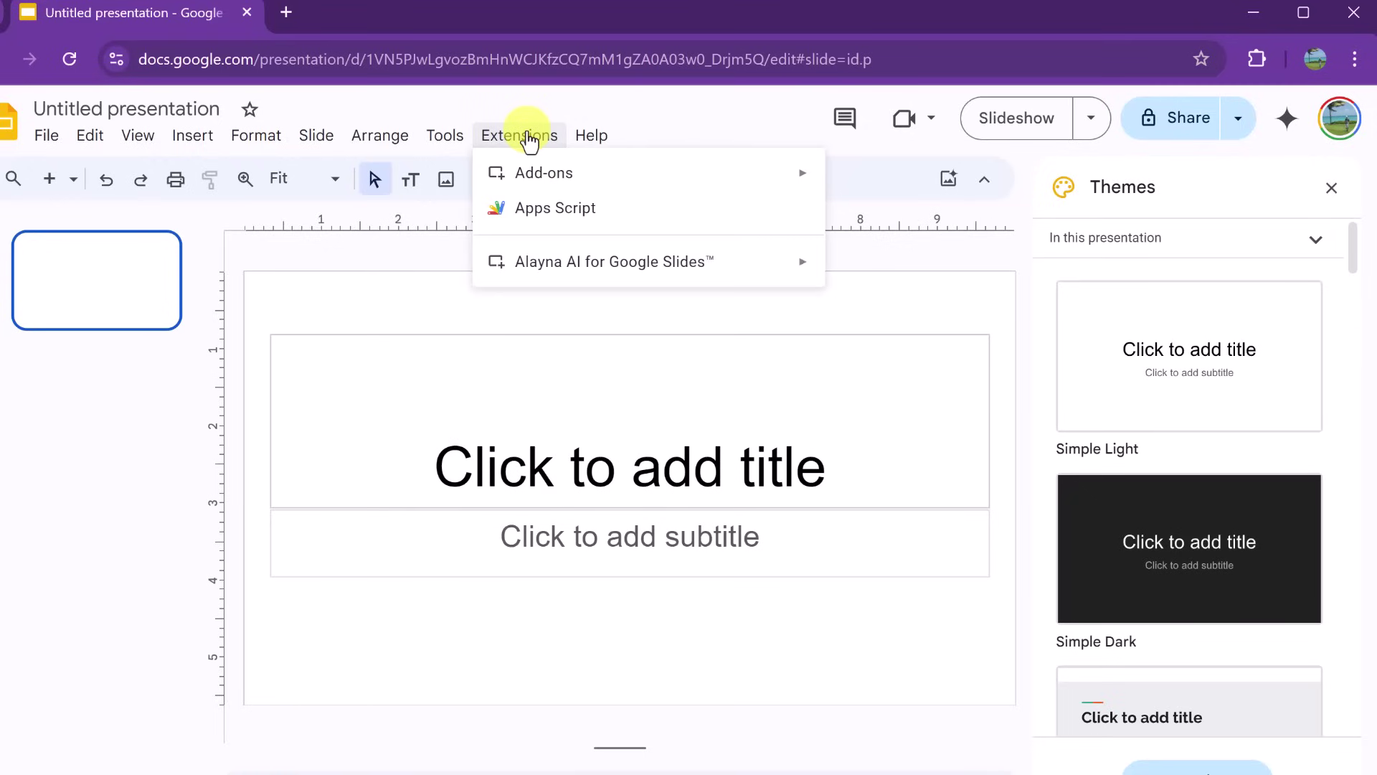
mouse_move(614, 261)
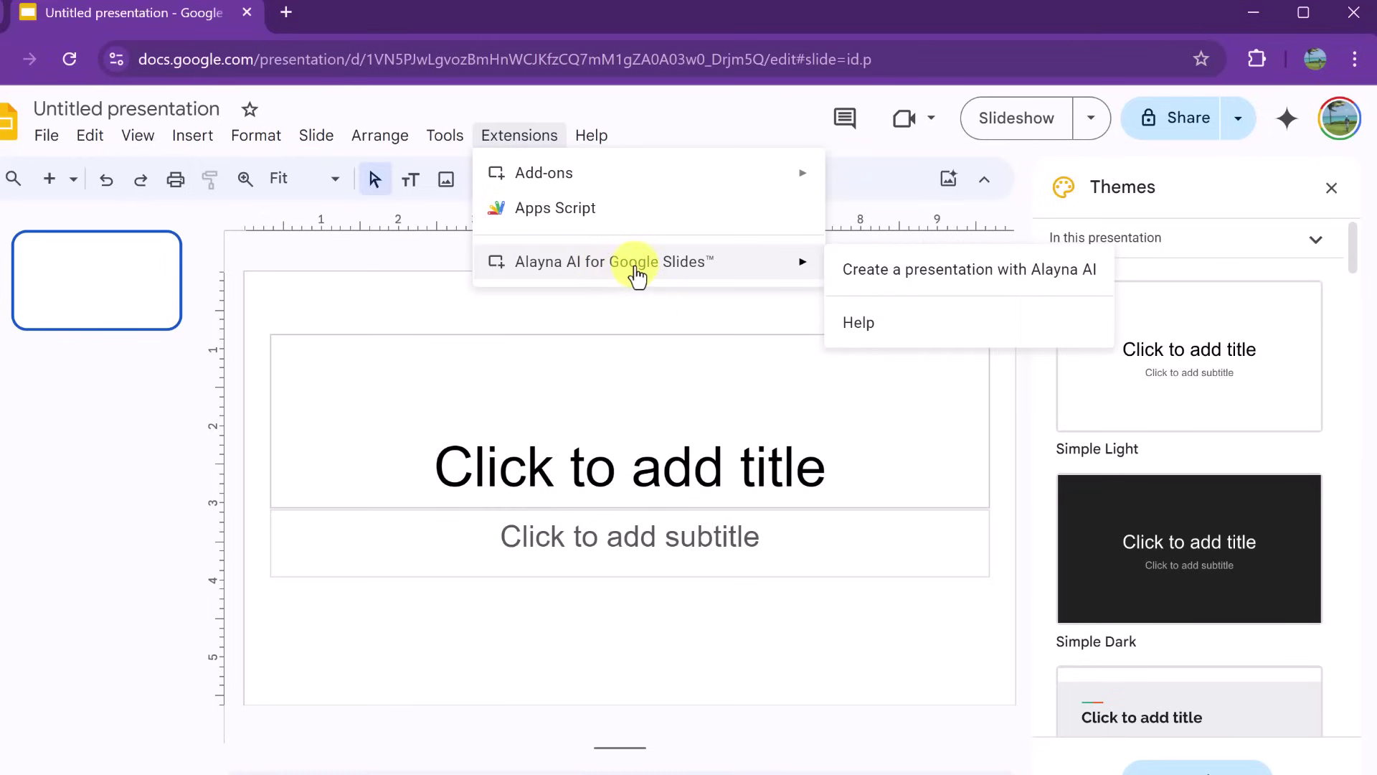
click(920, 281)
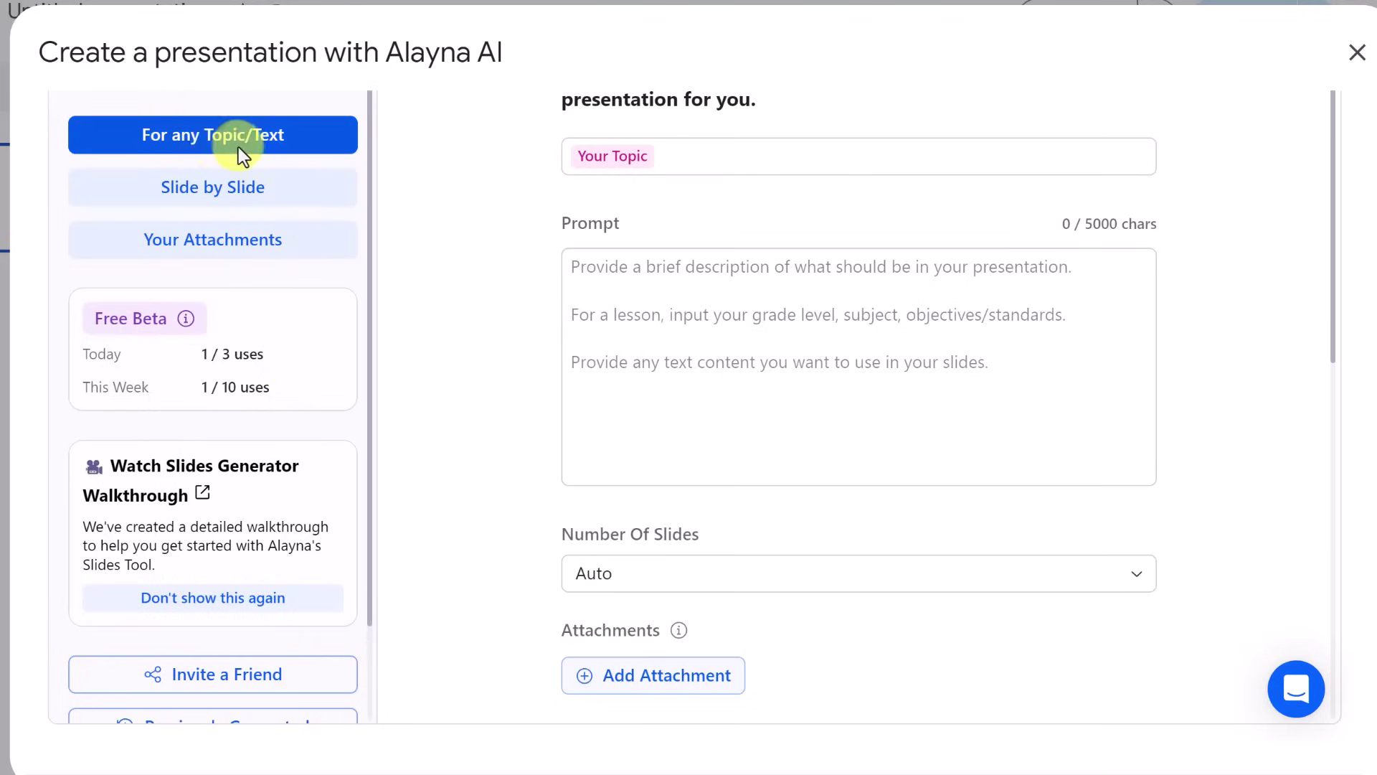
Preview the Slide by Slide and Your Attachments modes, then return to For any Topic/Text
click(240, 187)
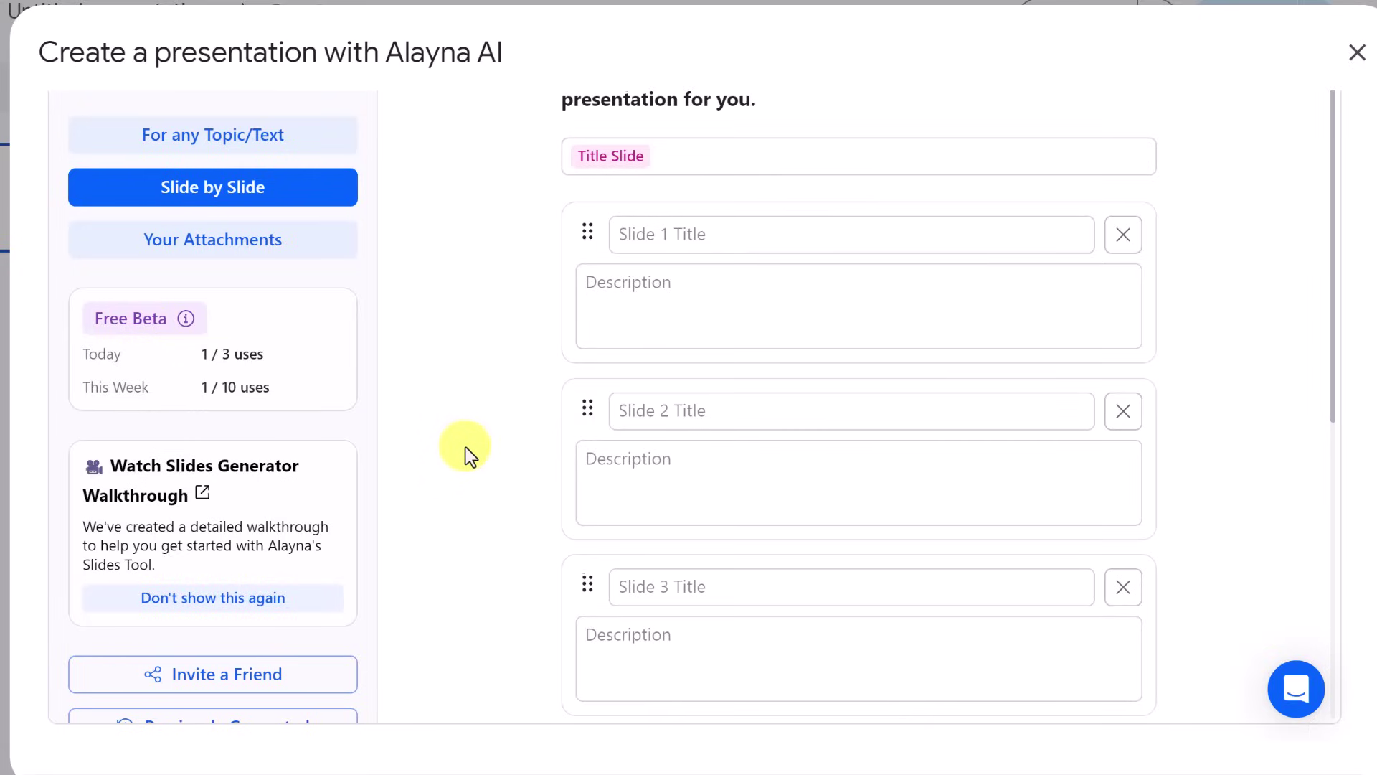
scroll(466, 446, down, 1)
click(214, 253)
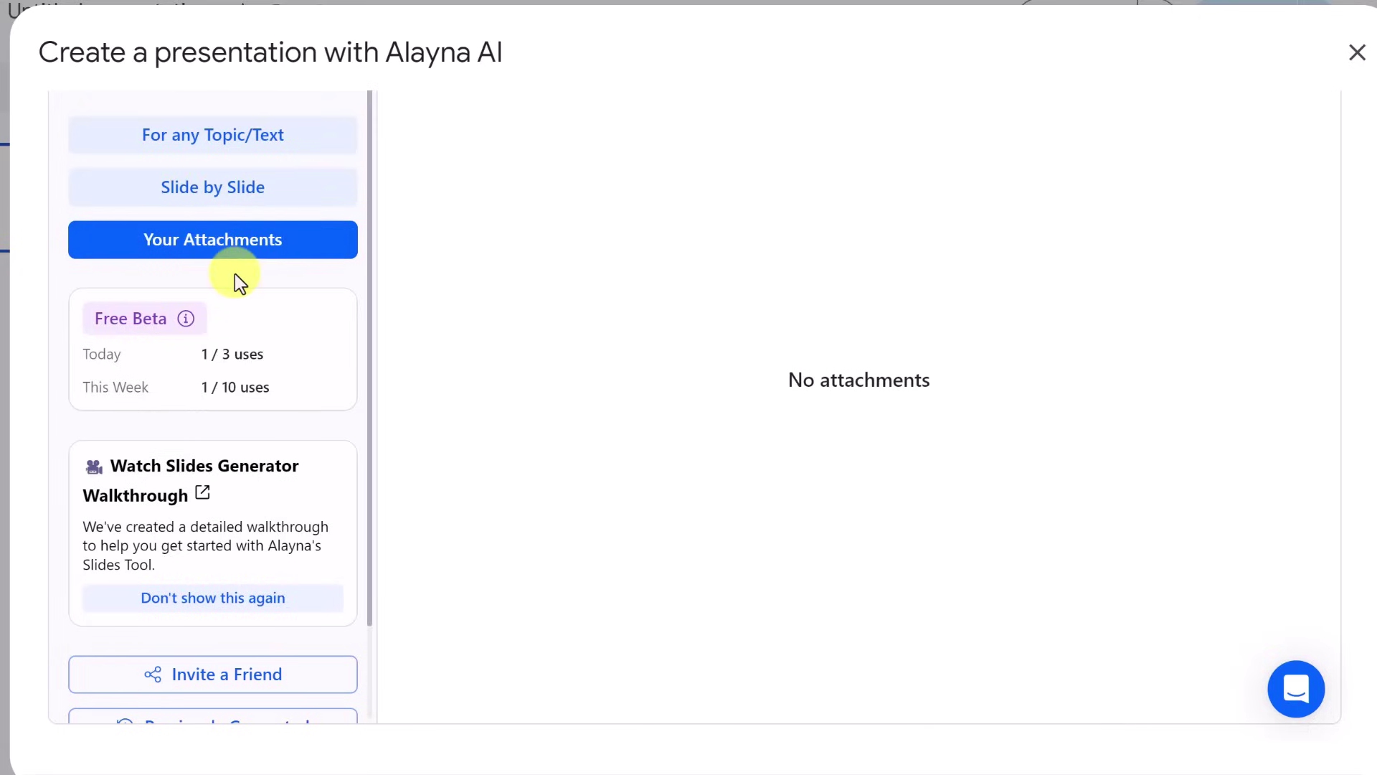
click(201, 139)
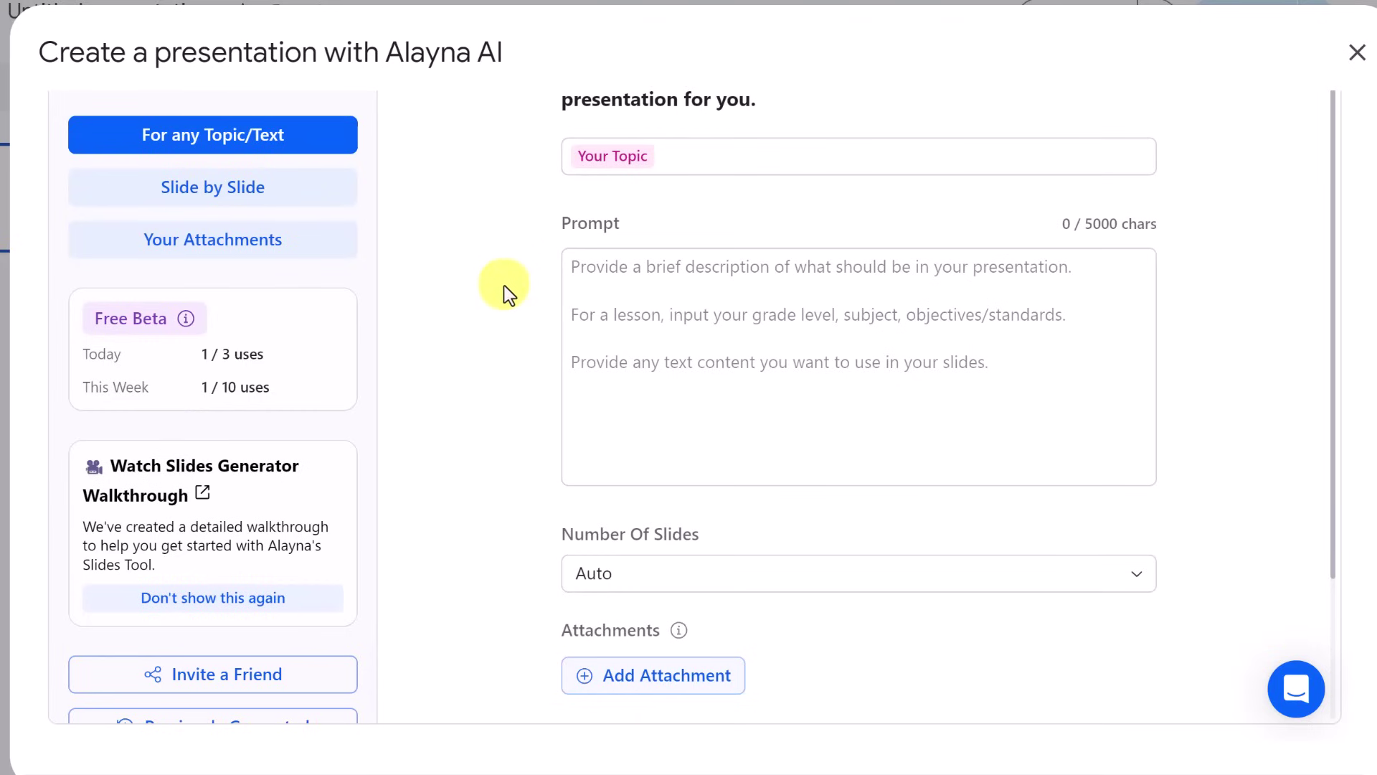
Set the topic to 'Effective Presentations' and paste the Grade 6 slideshow description as the prompt
click(741, 155)
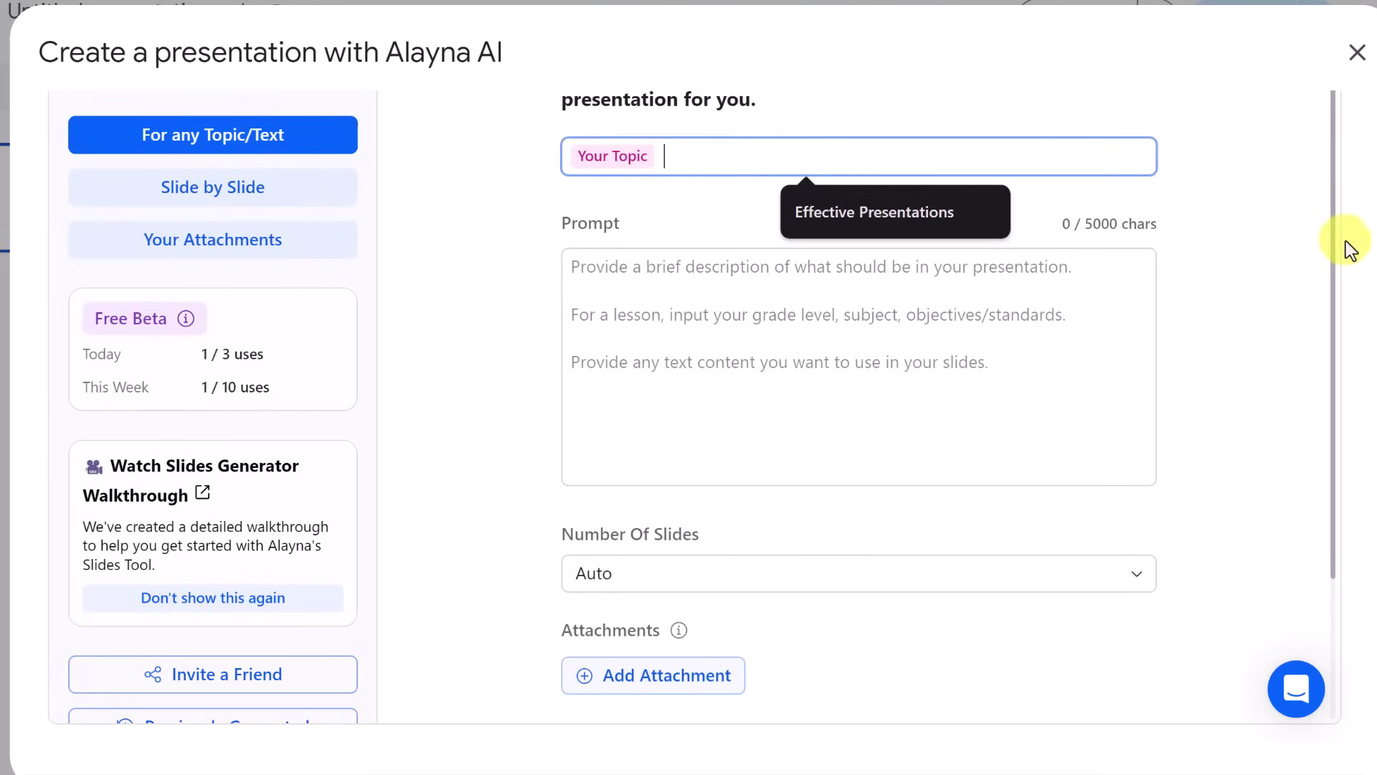
click(914, 209)
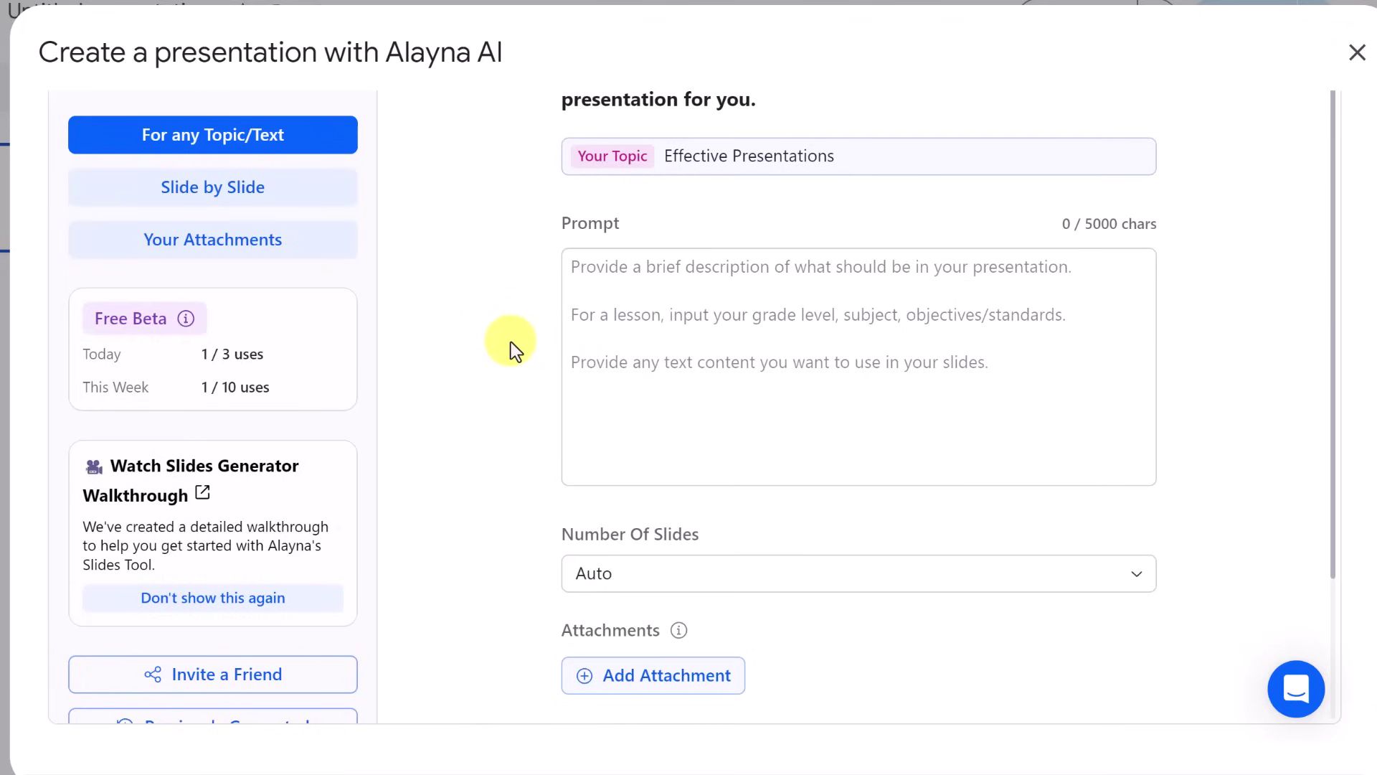
click(622, 288)
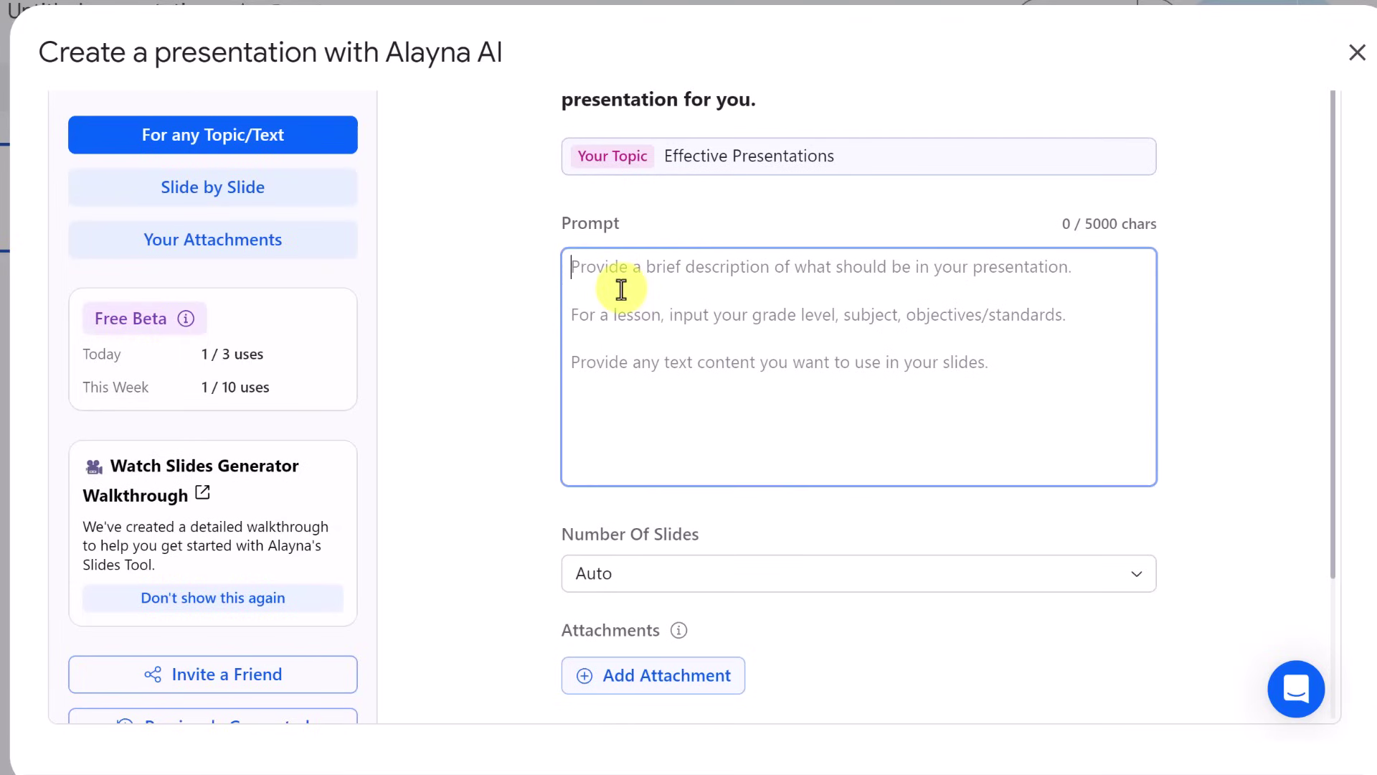
text(Generate a slideshow to teach Grade 6 students how to give presentations they'll be proud of. Consider:  Age-appropriate language and visuals A mix of information and fun activities Examples they can connect with Perhaps a section on different types of presentations (oral, show-and-tell, etc.))
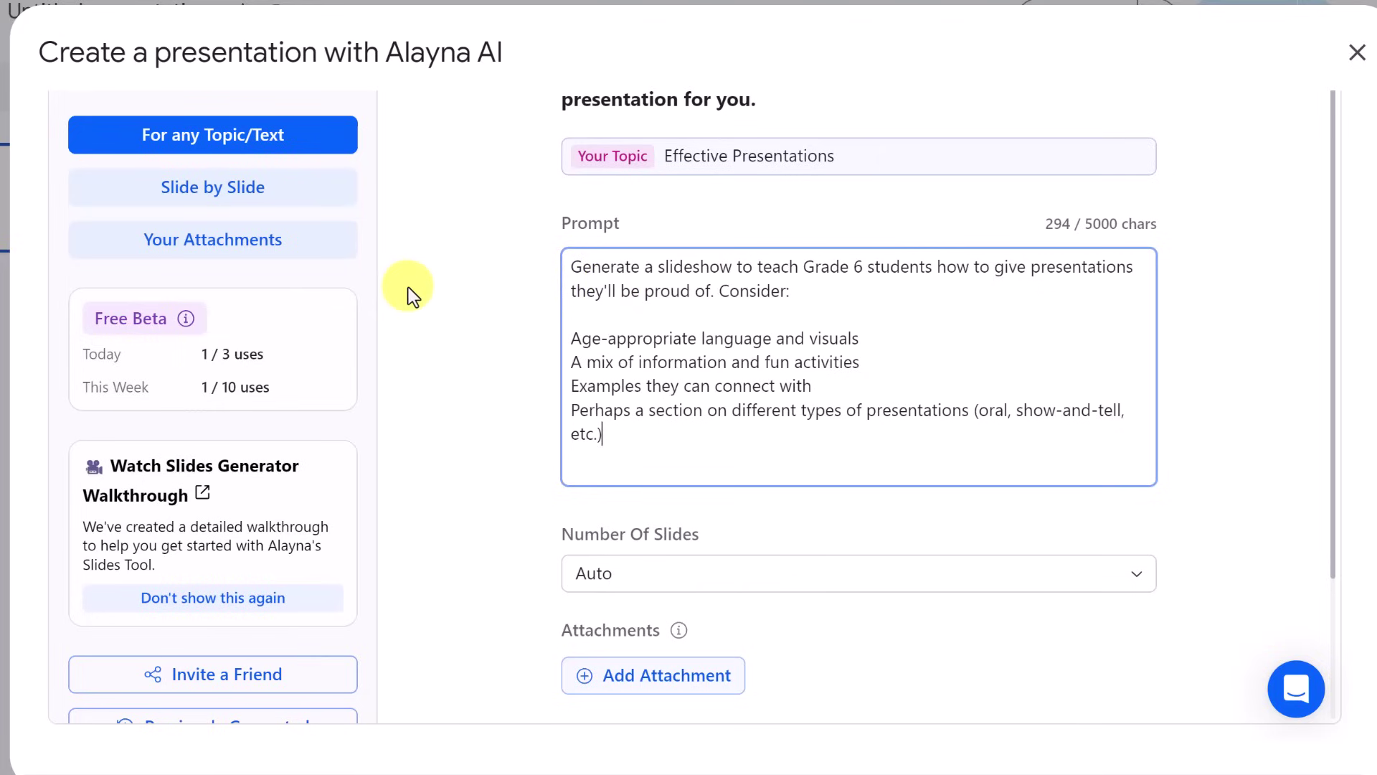
click(415, 352)
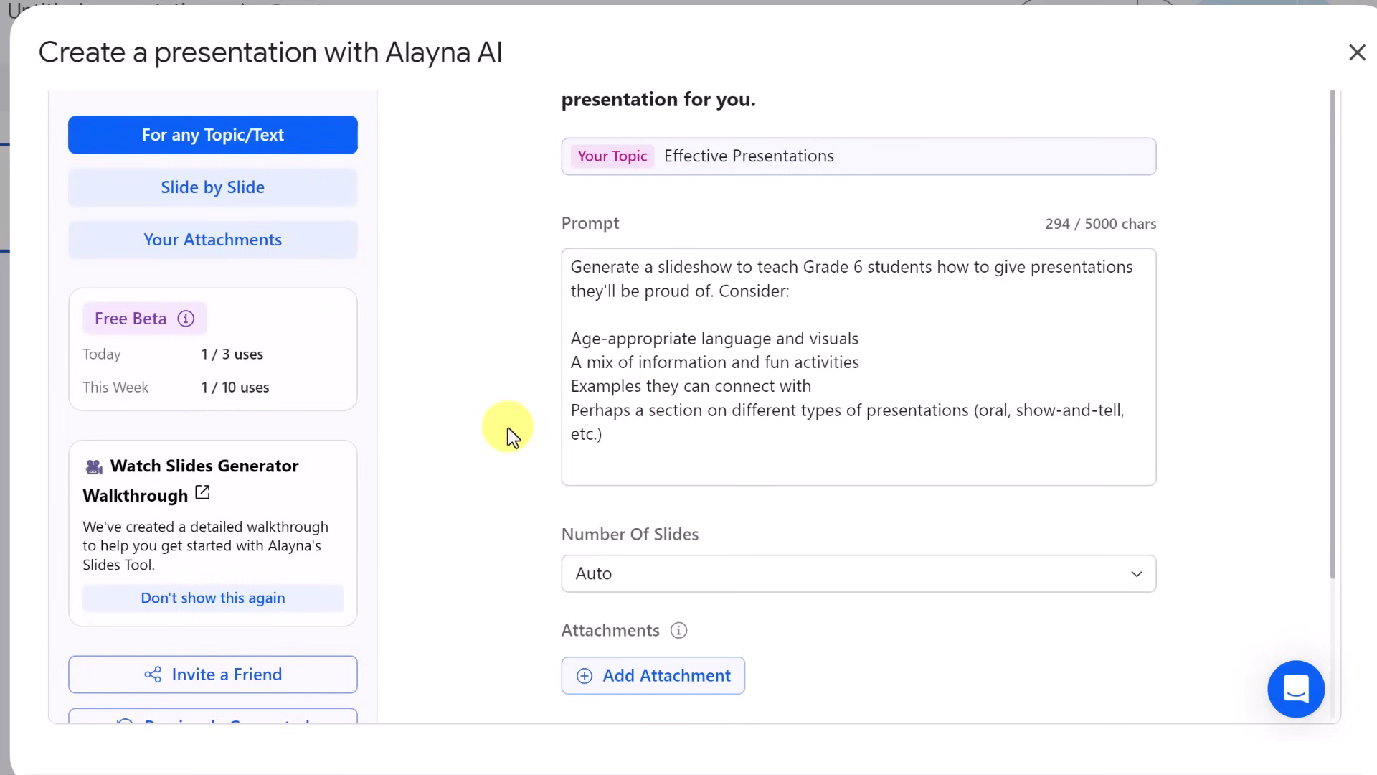
scroll(510, 428, down, 2)
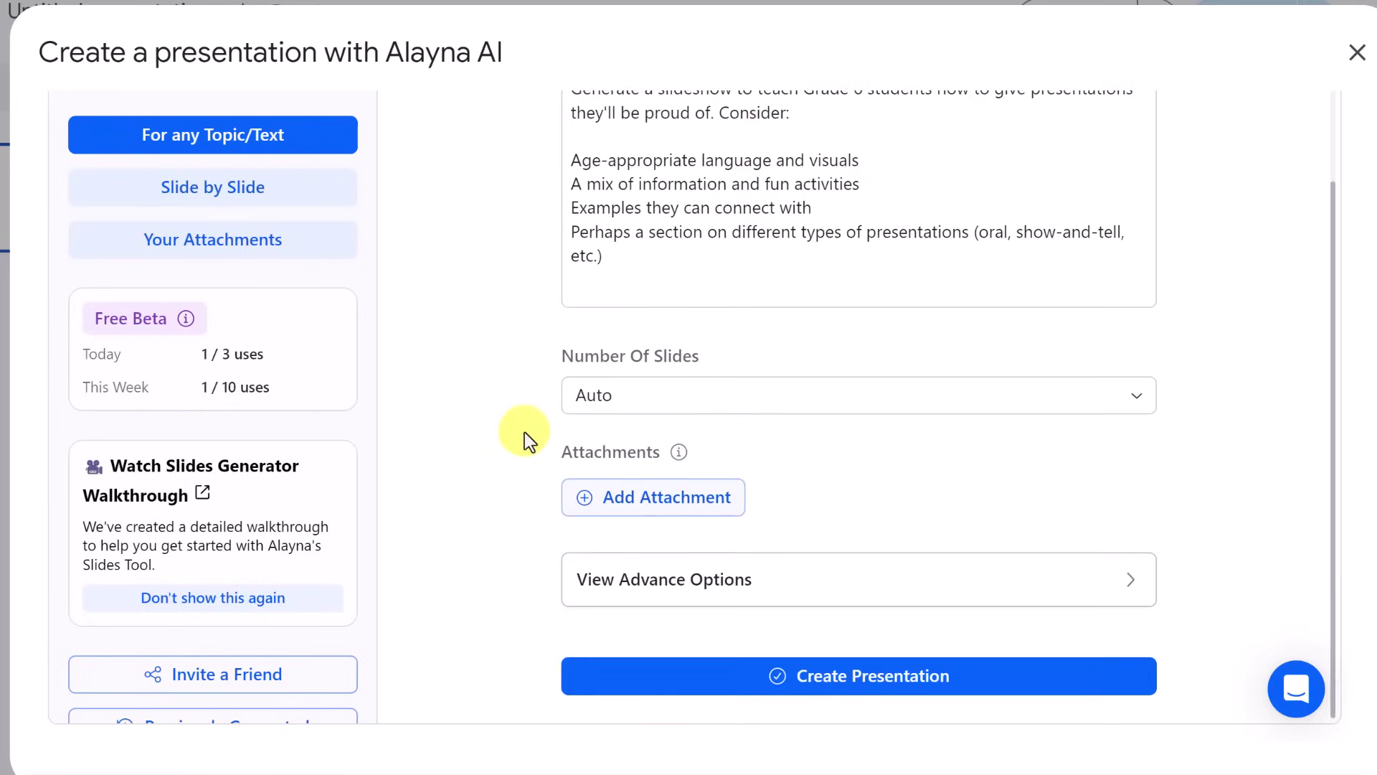
click(701, 410)
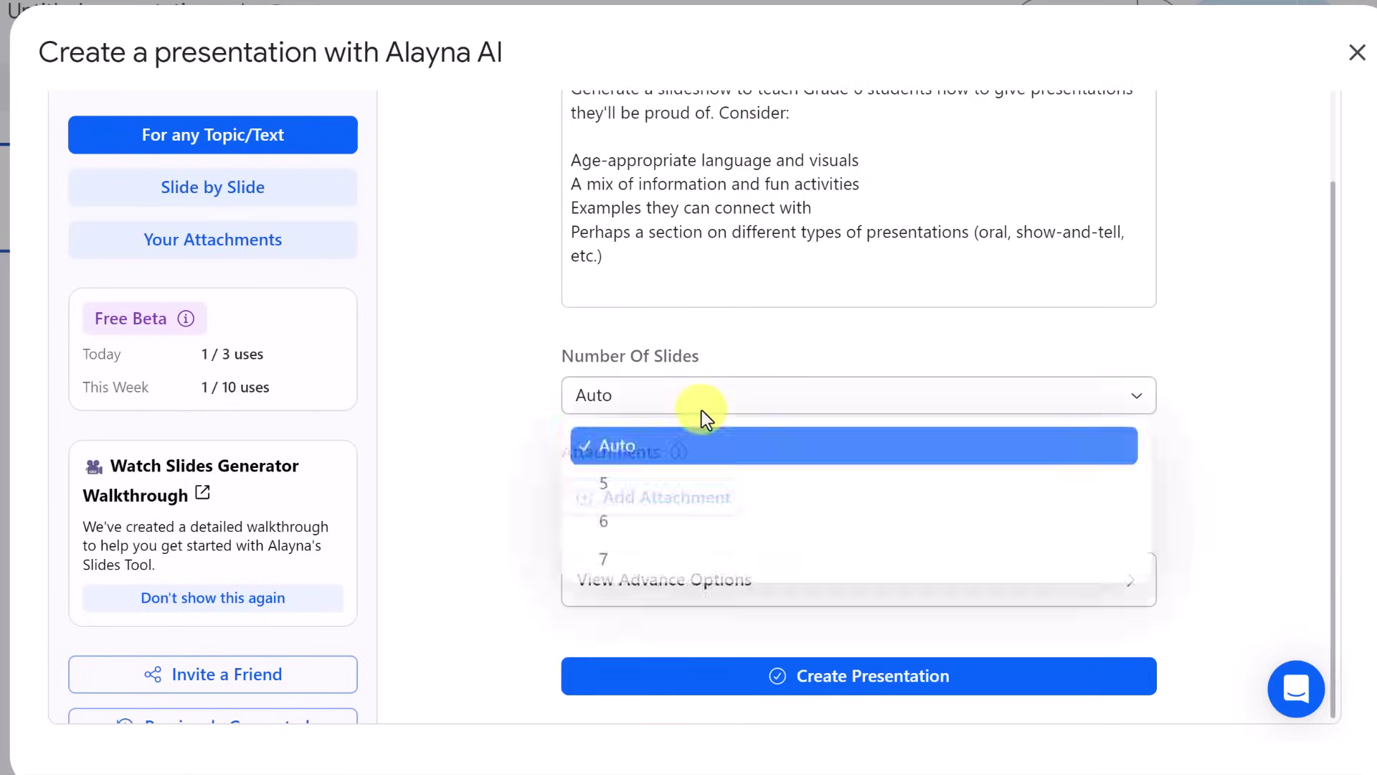
scroll(705, 490, down, 3)
scroll(705, 490, up, 2)
scroll(708, 494, up, 1)
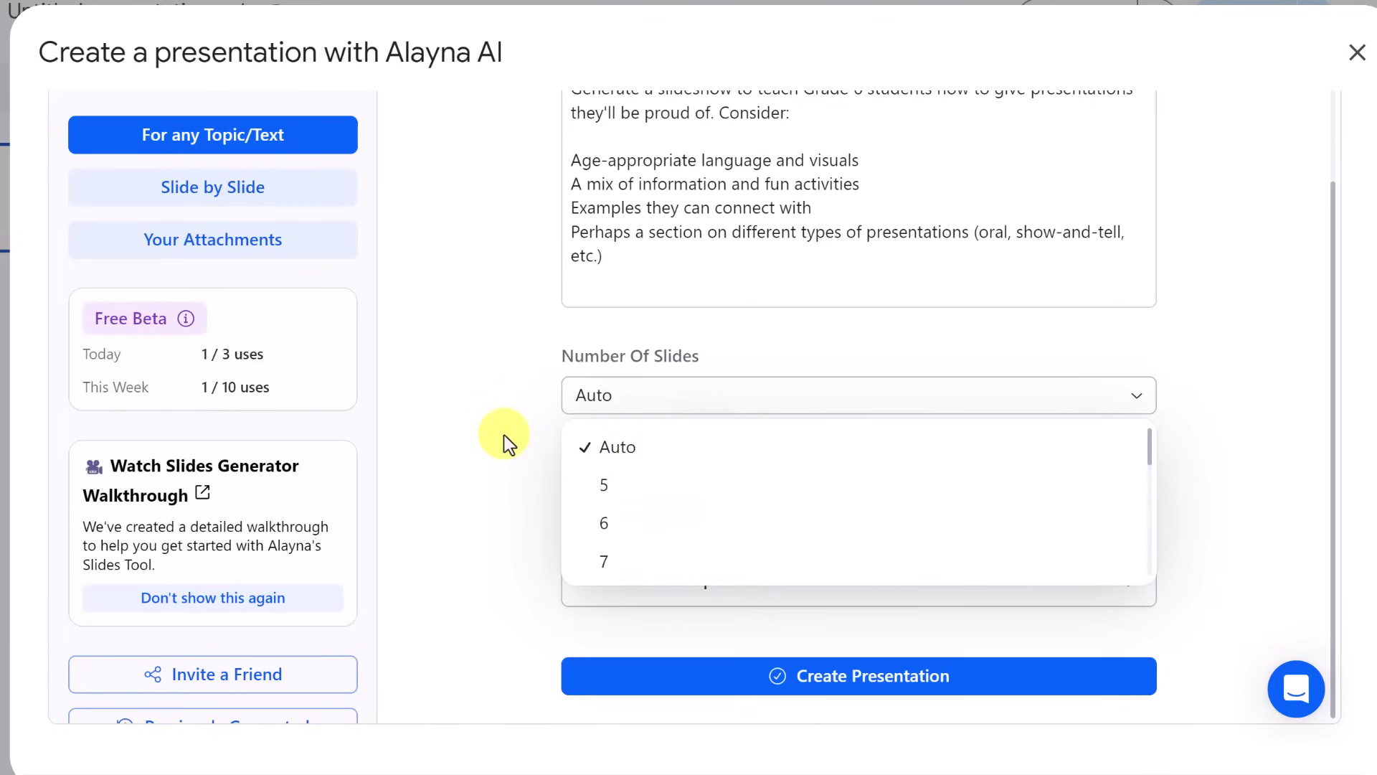
click(502, 434)
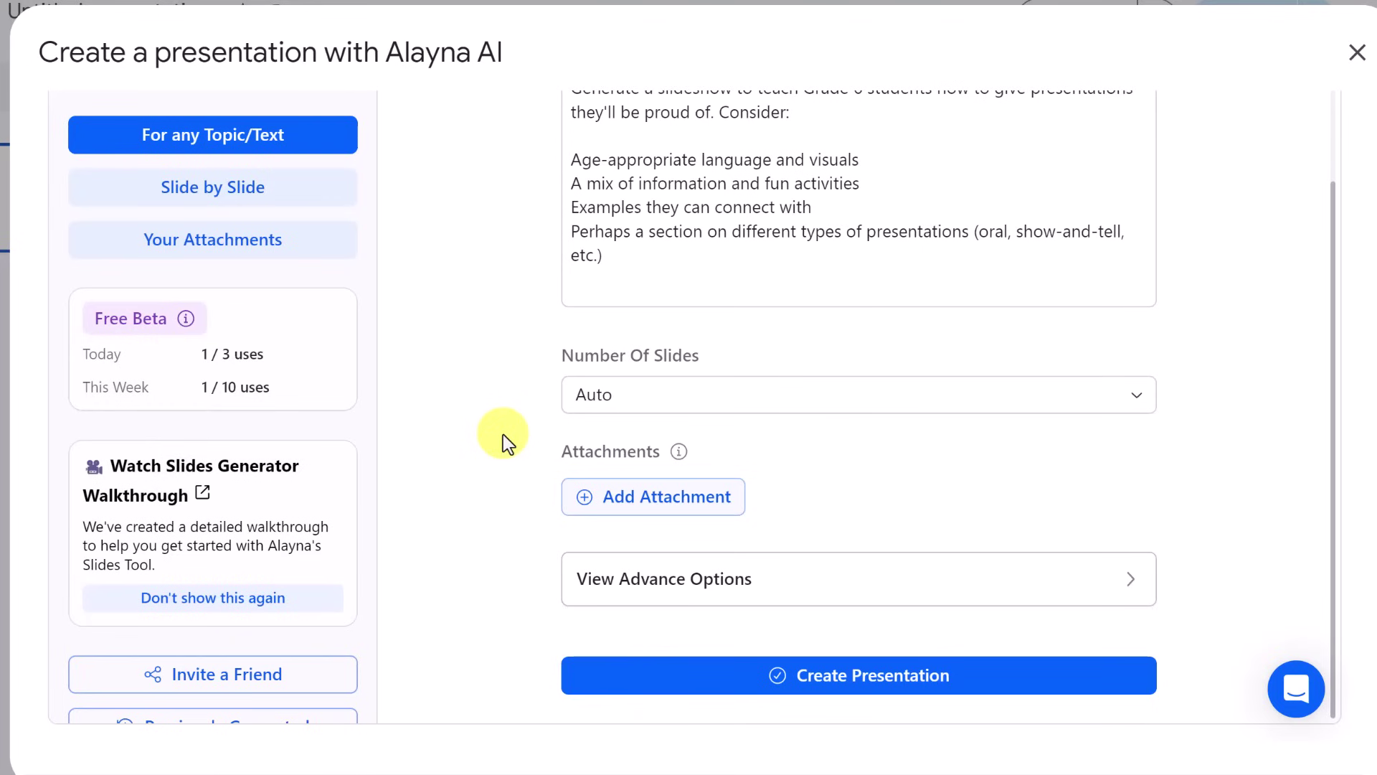
click(694, 498)
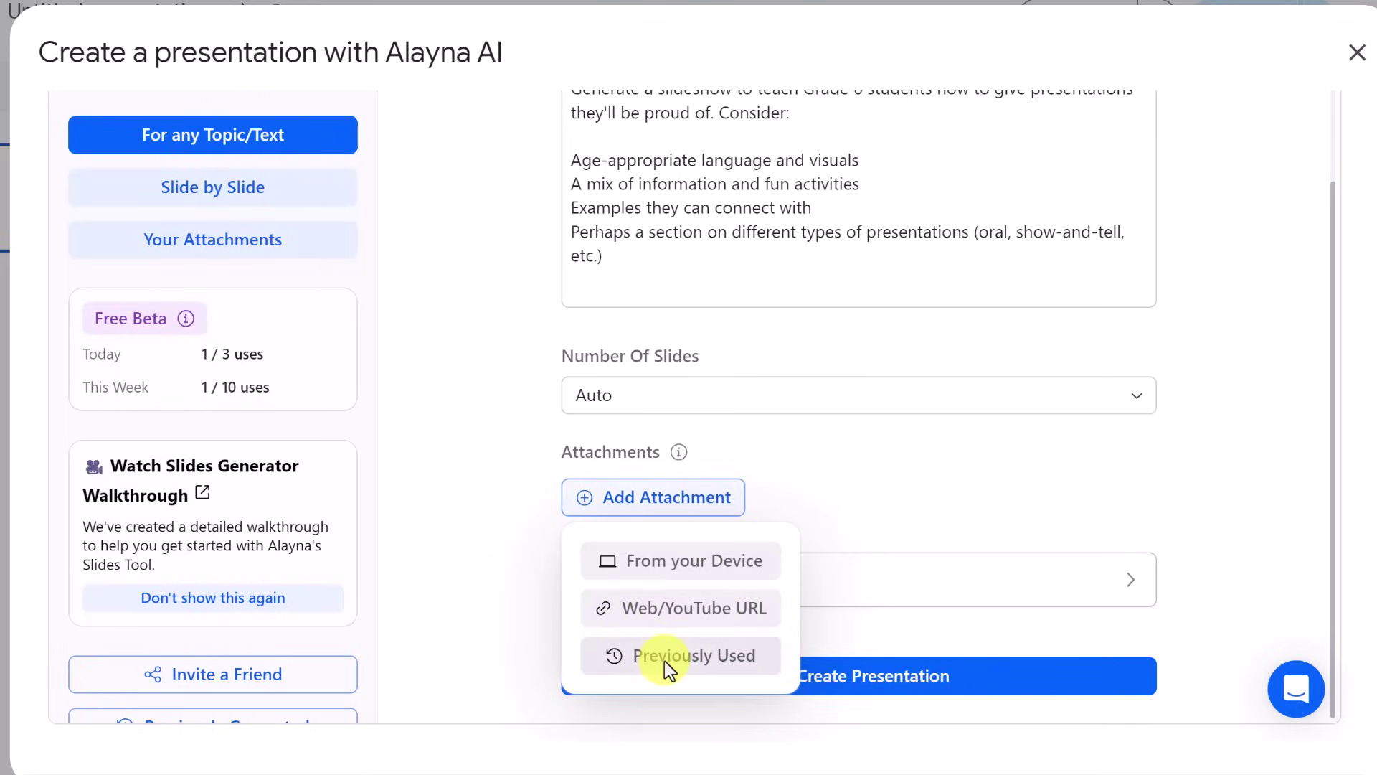
click(506, 501)
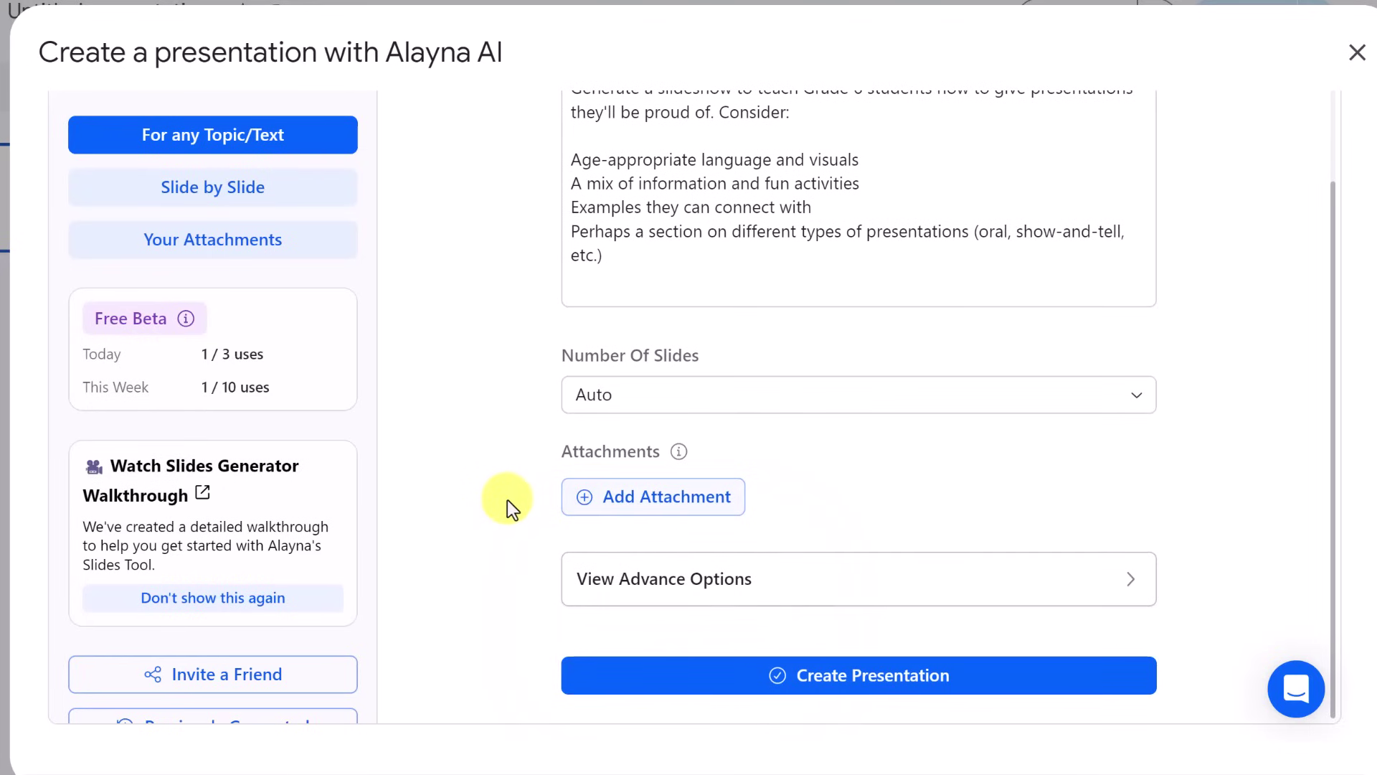
In advanced options keep web research and AI images off, enable copyright-free images and speaker notes, and submit
click(858, 590)
scroll(514, 533, down, 3)
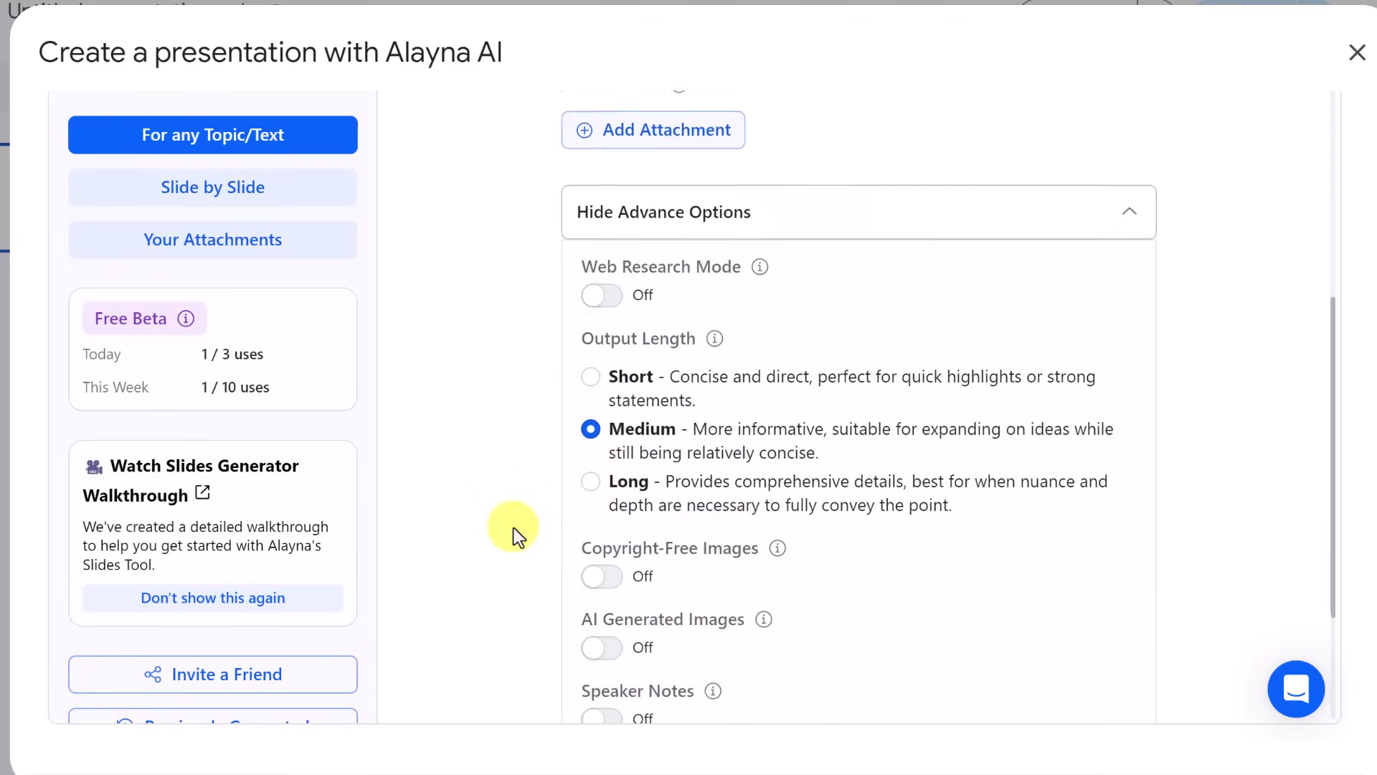
scroll(513, 535, down, 2)
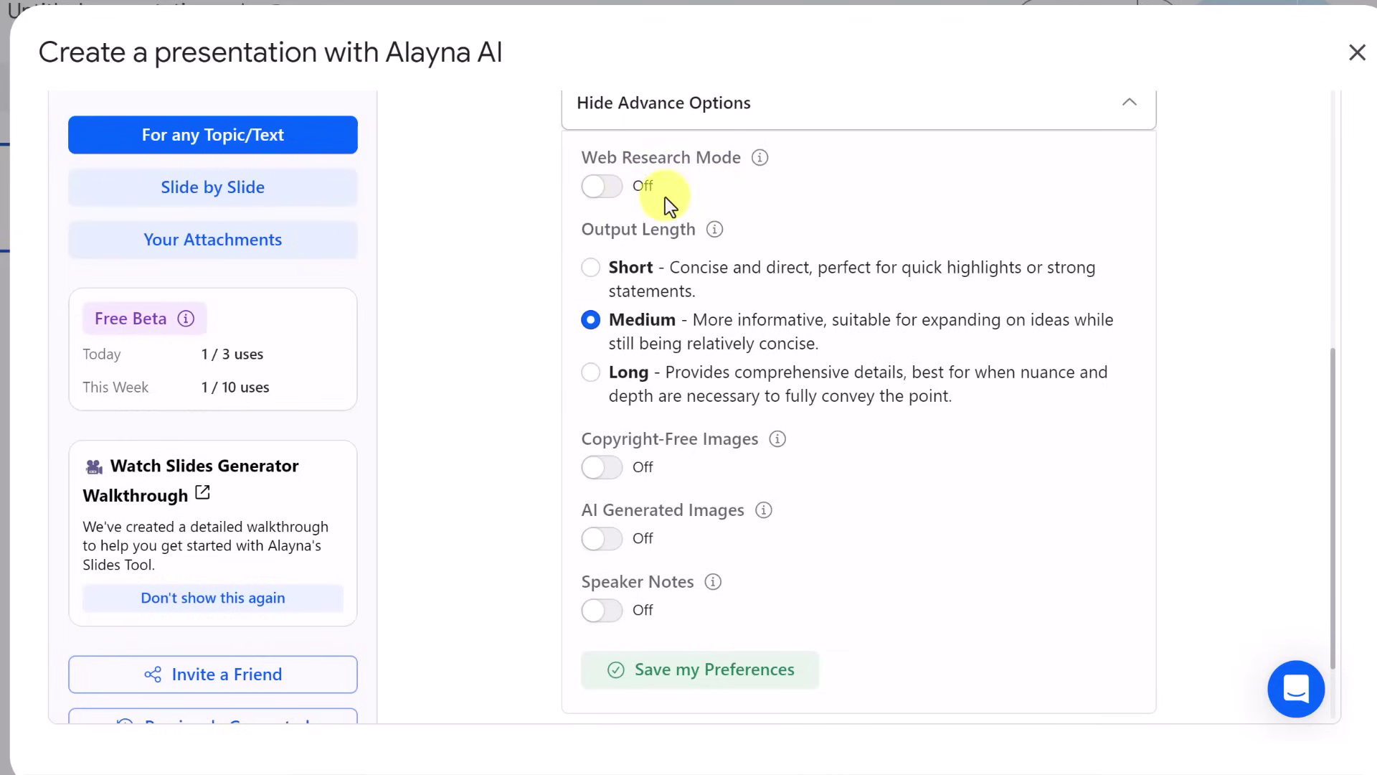
click(620, 188)
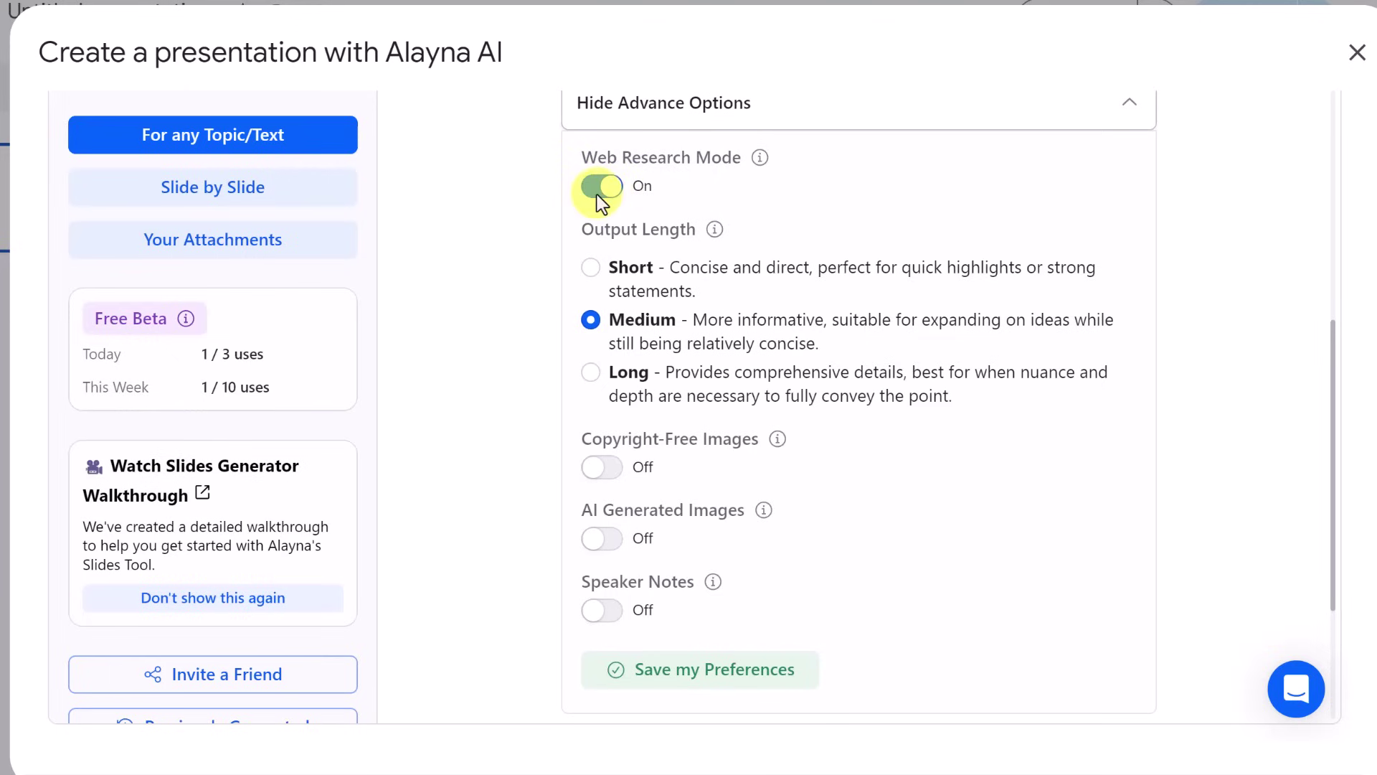
click(597, 195)
scroll(515, 228, up, 2)
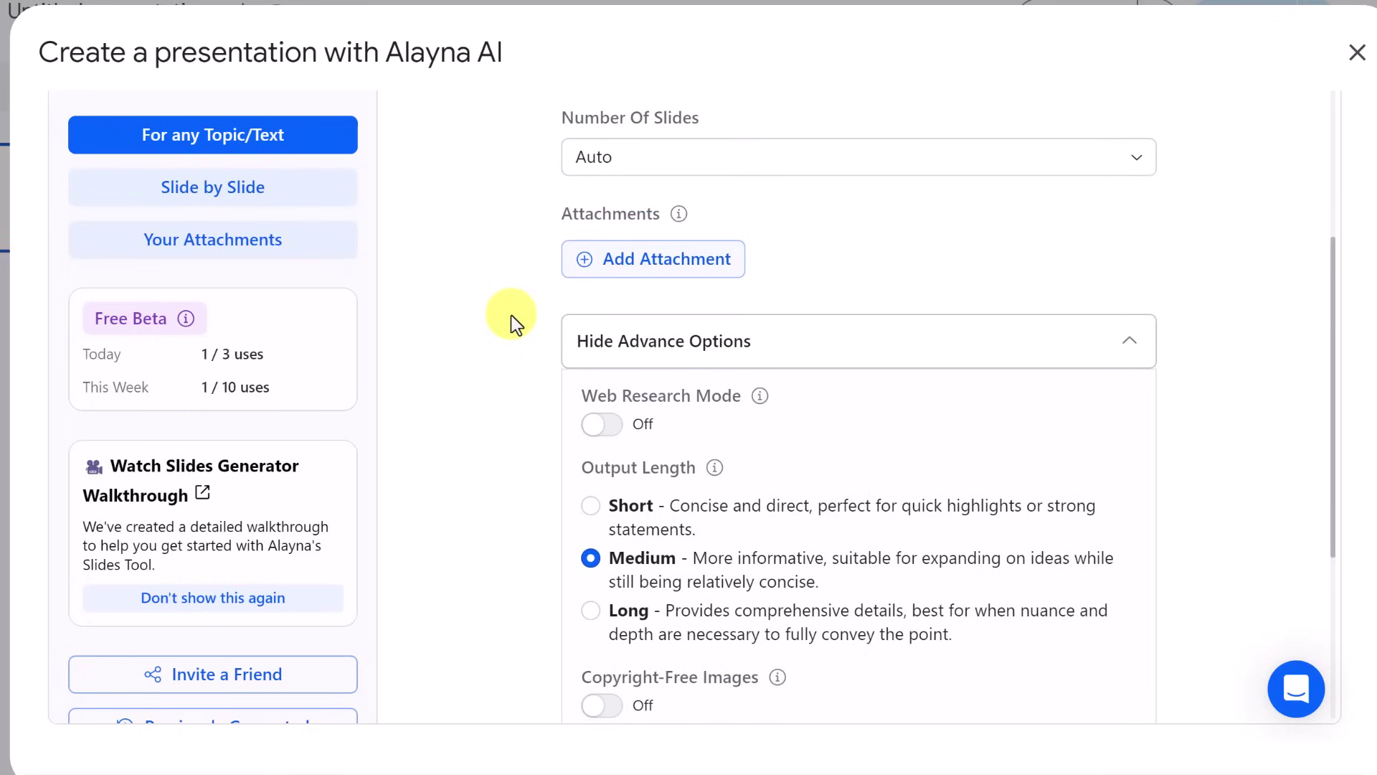
scroll(511, 314, down, 1)
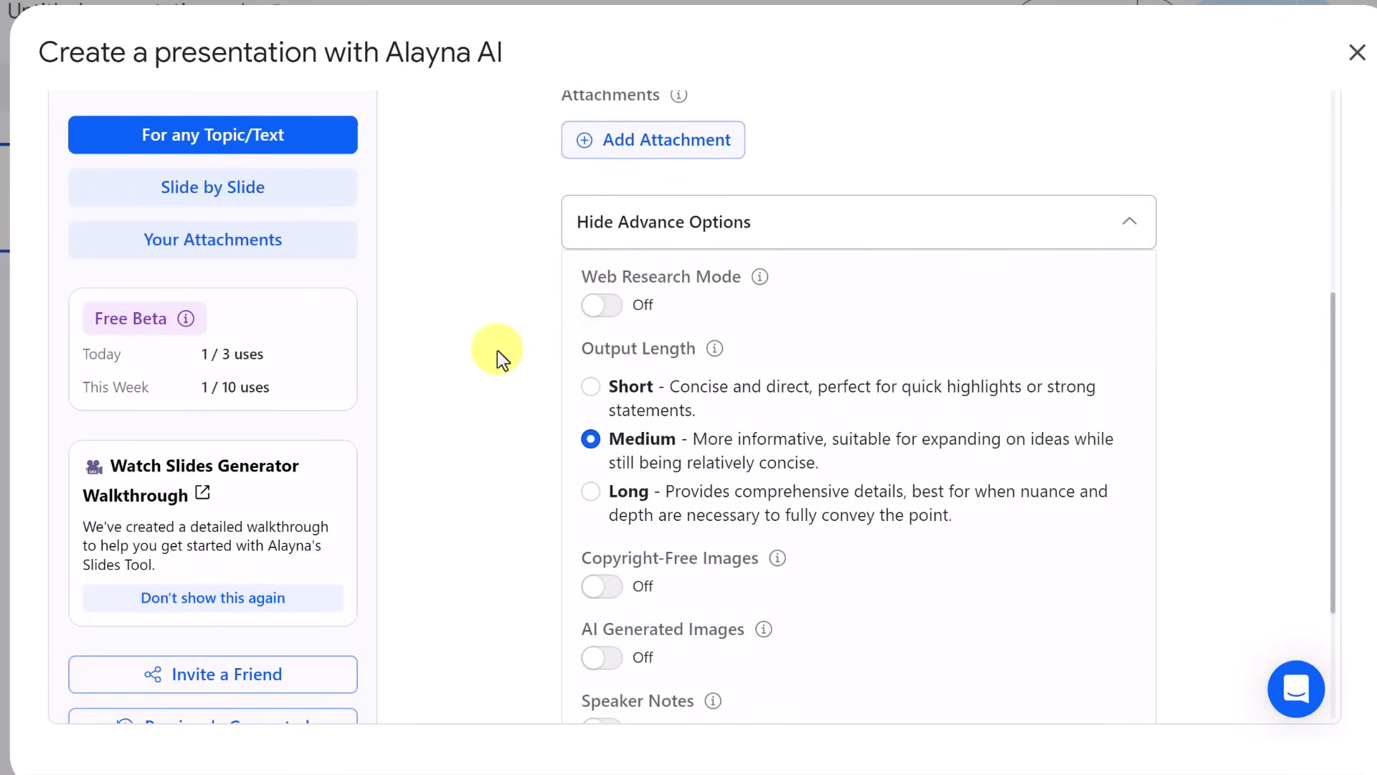
scroll(497, 350, down, 1)
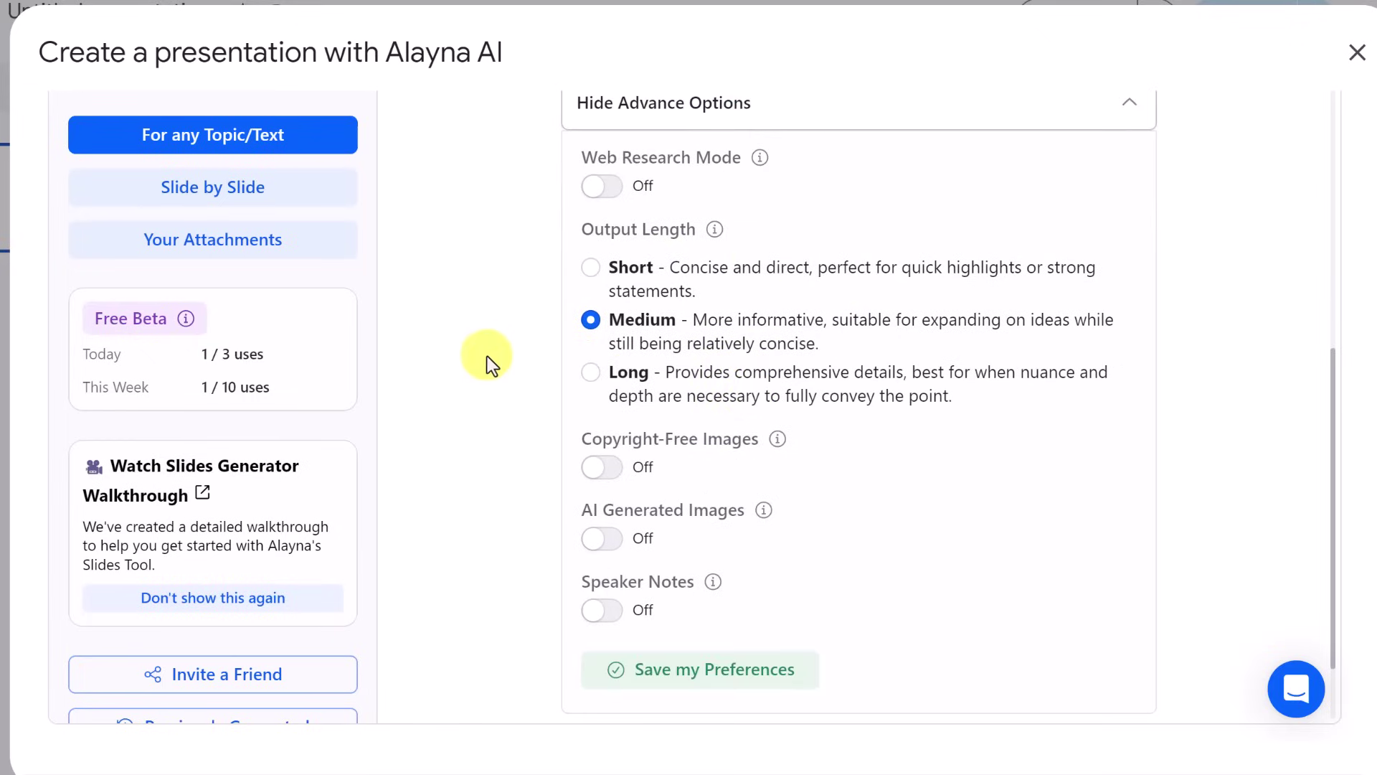
scroll(501, 361, down, 1)
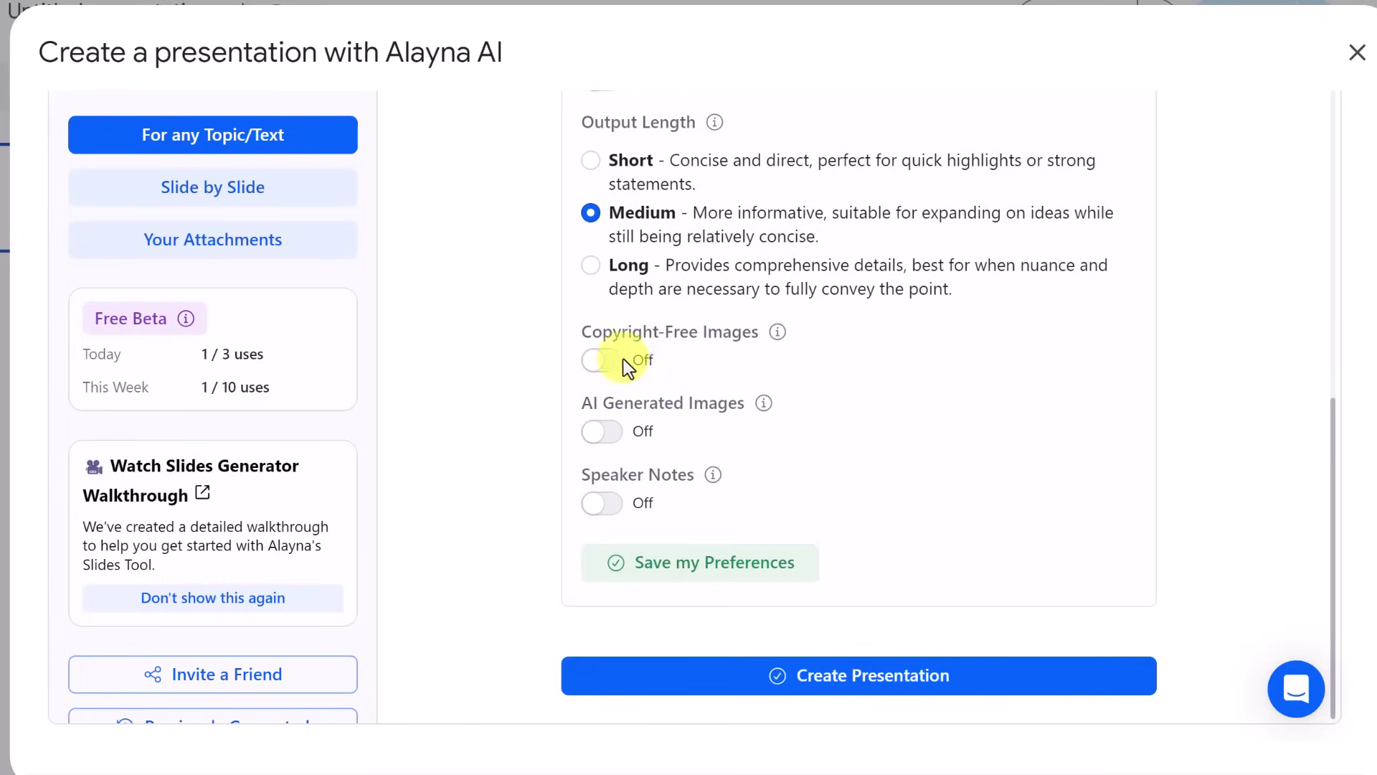
click(605, 365)
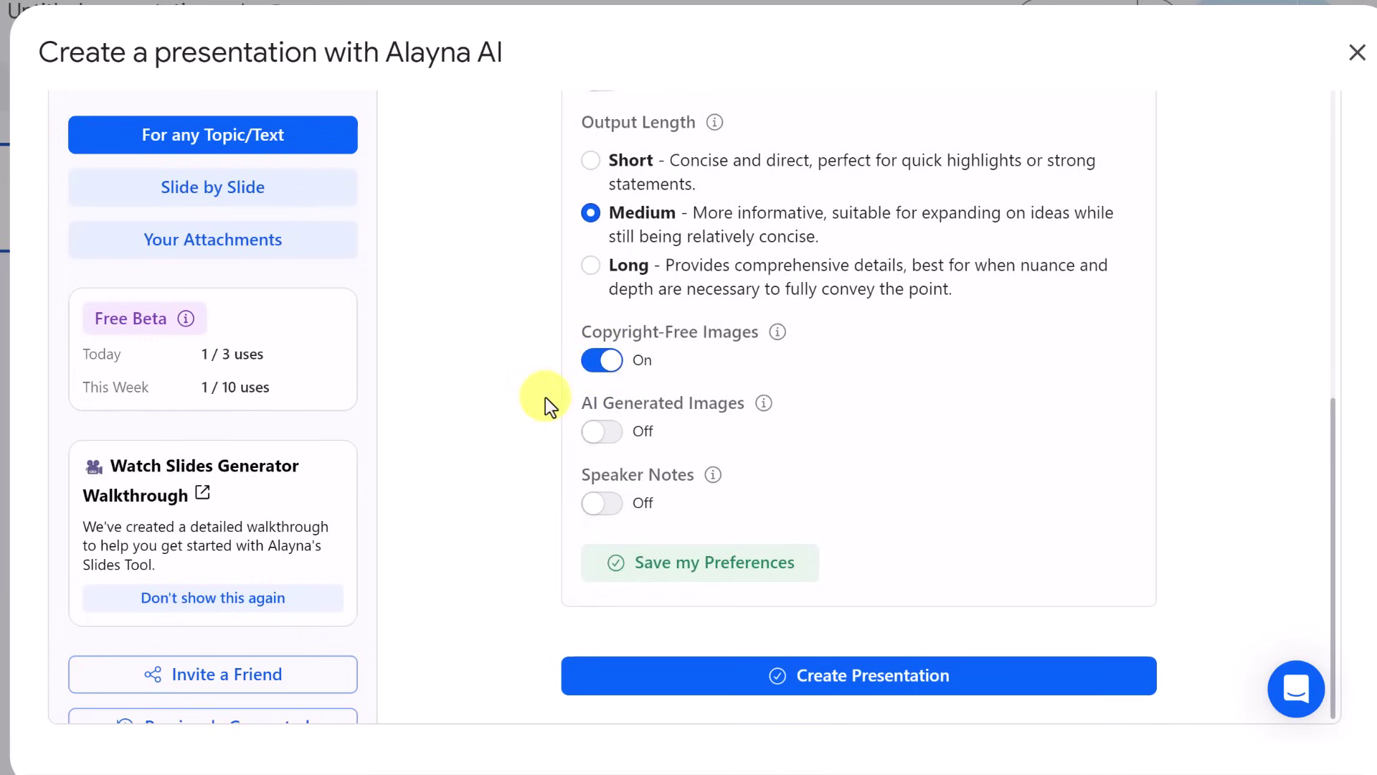
click(607, 435)
scroll(503, 443, down, 2)
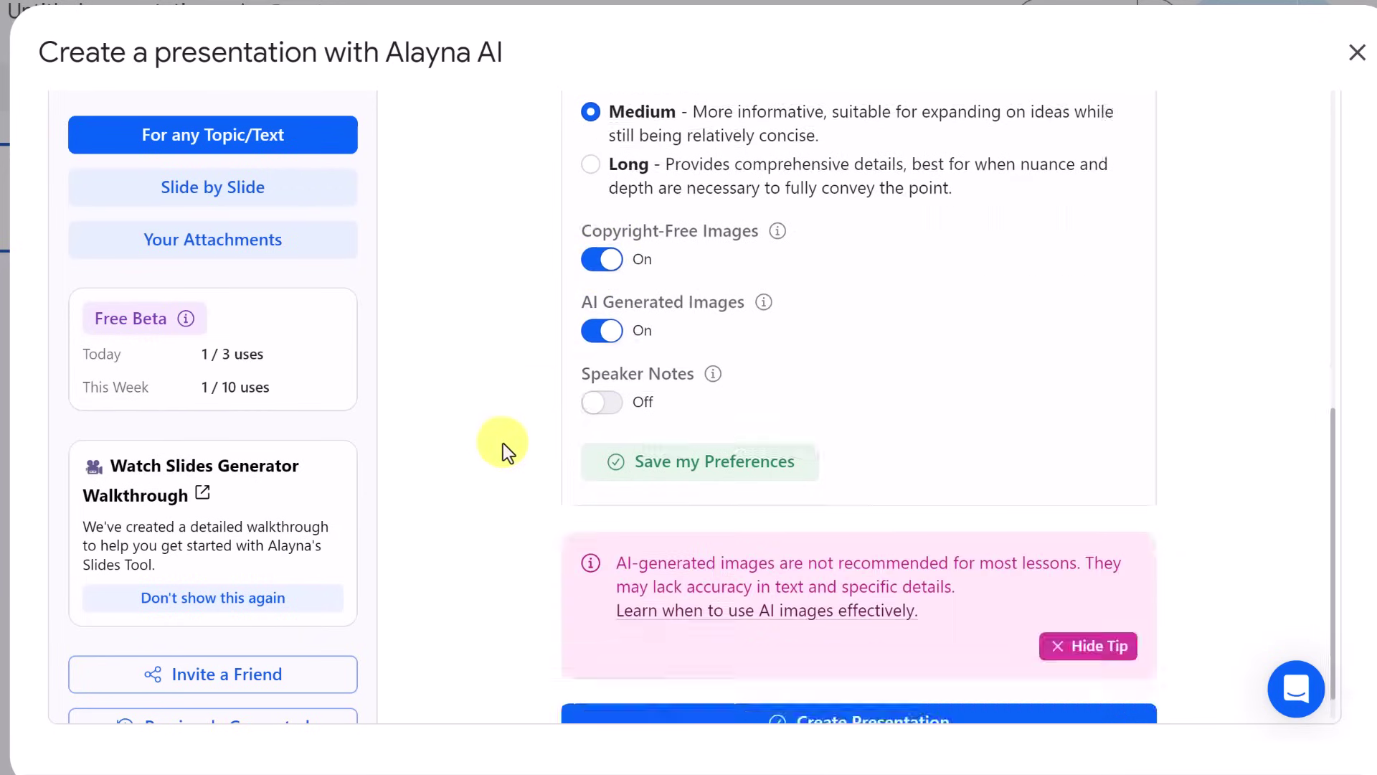
click(598, 315)
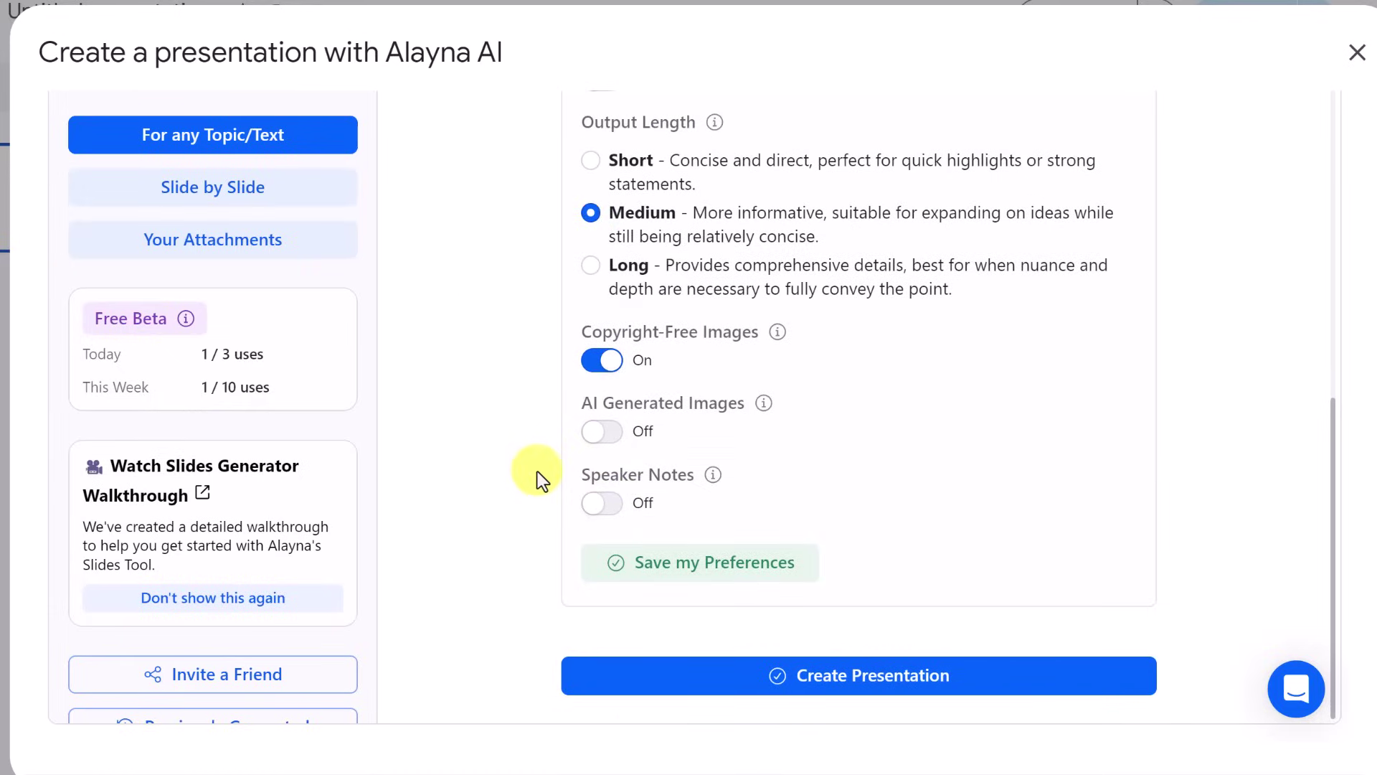
click(605, 503)
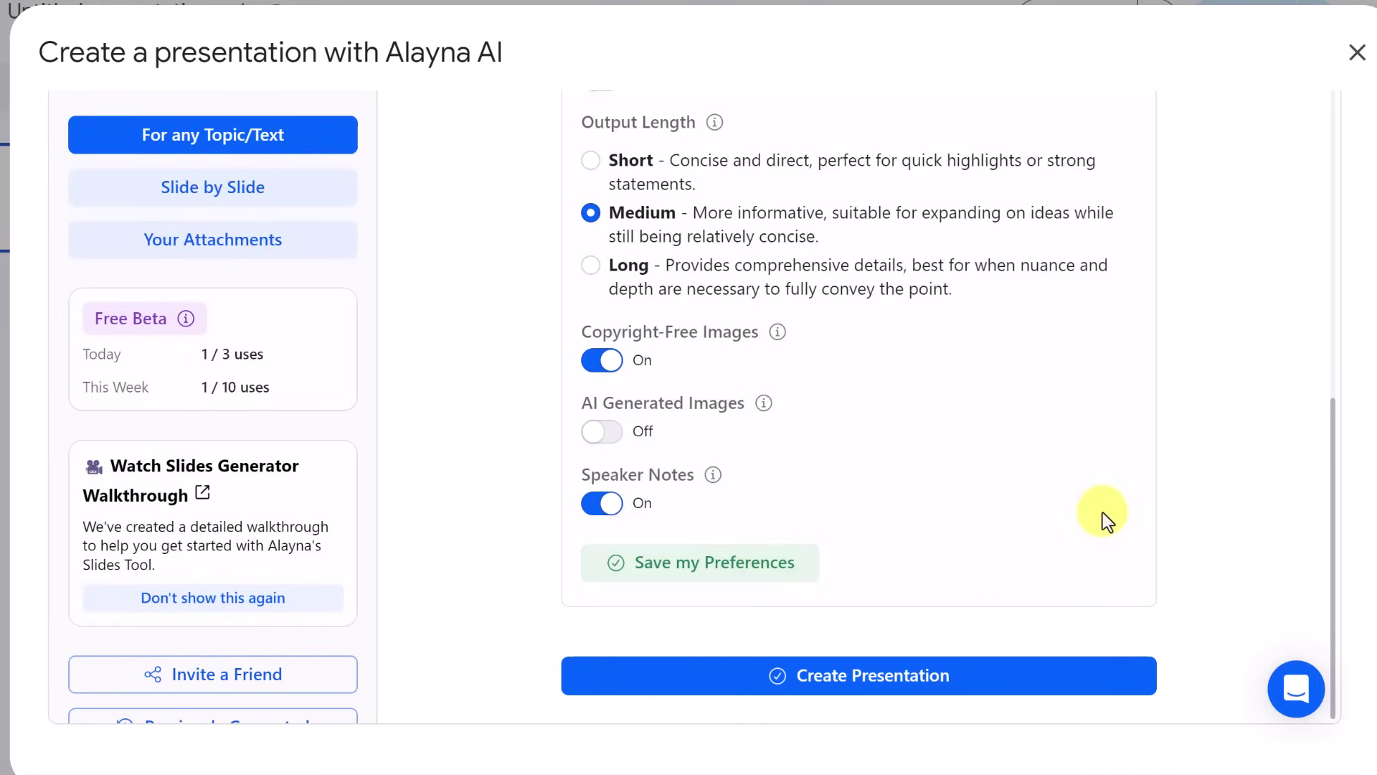
click(923, 685)
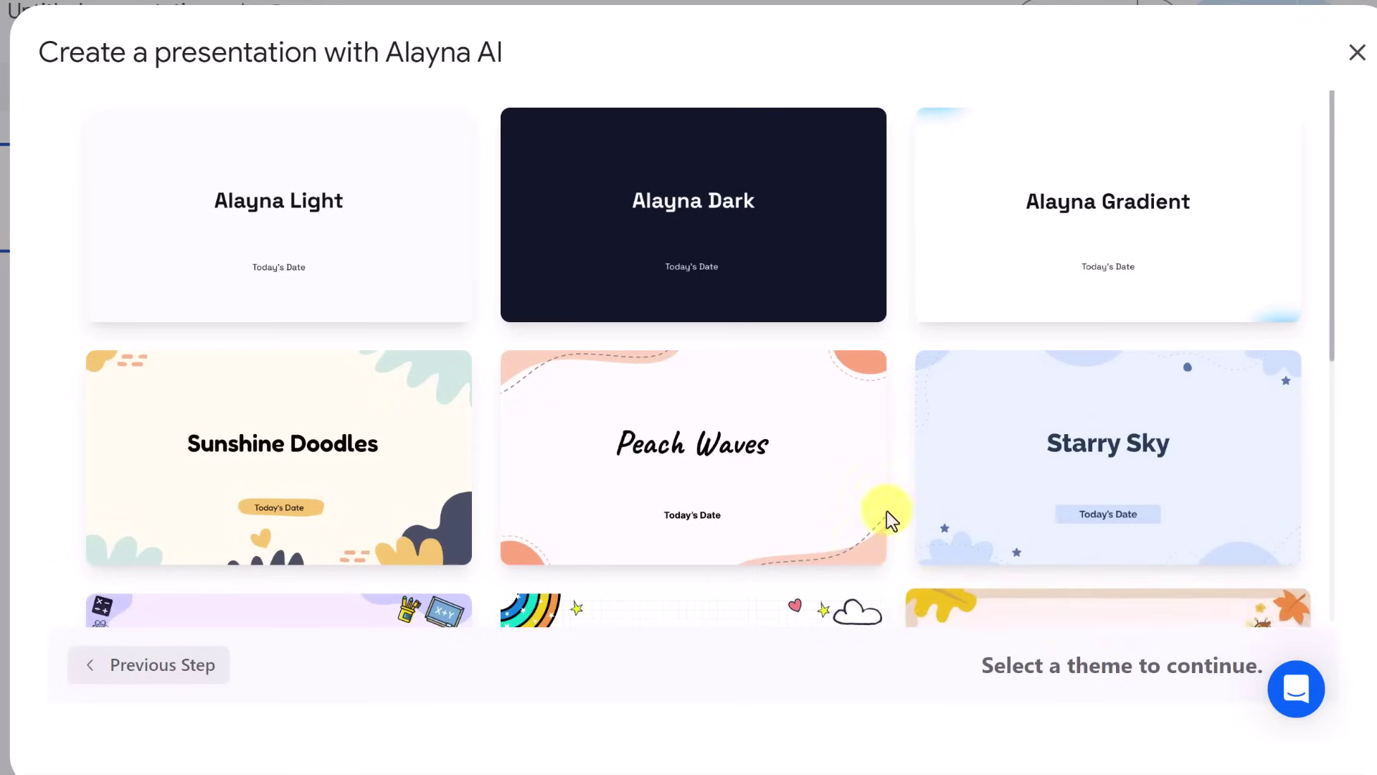
scroll(688, 331, down, 2)
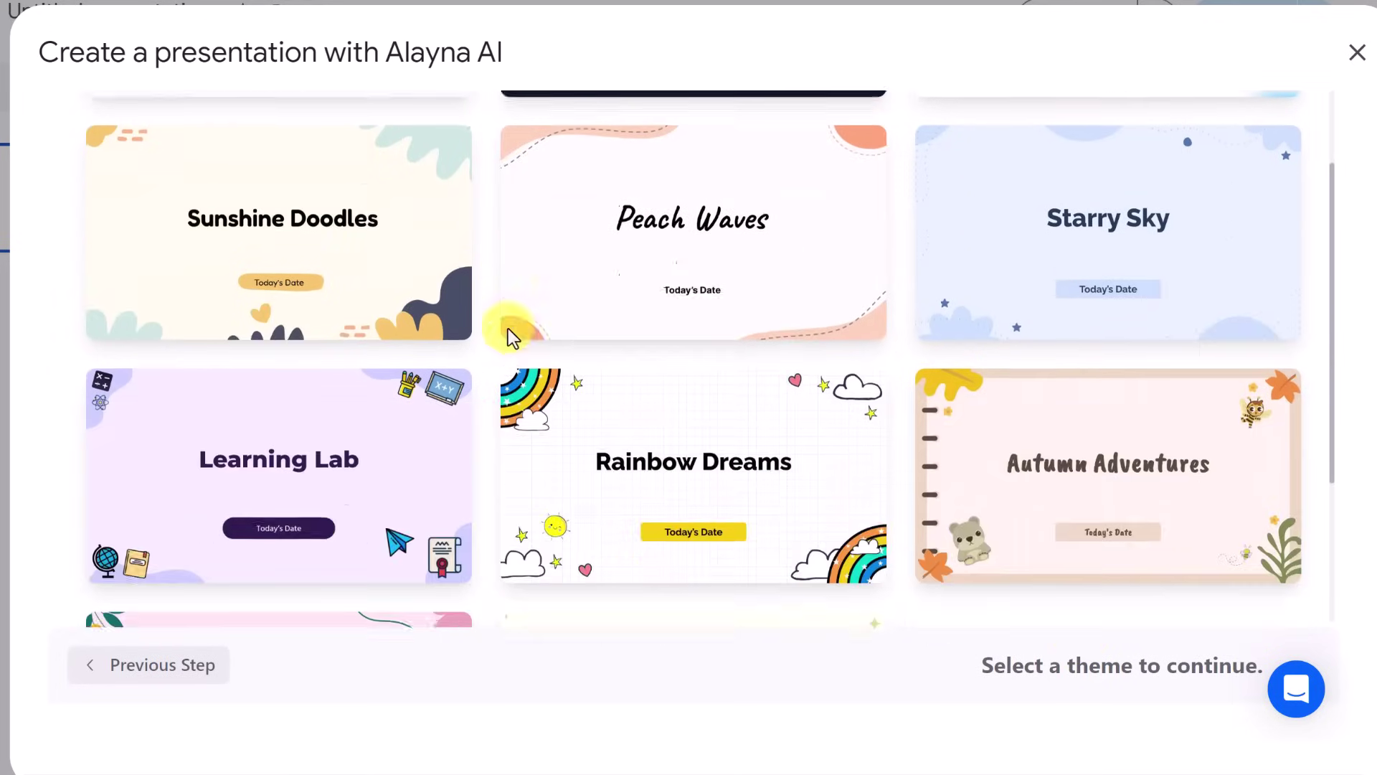
scroll(508, 329, down, 1)
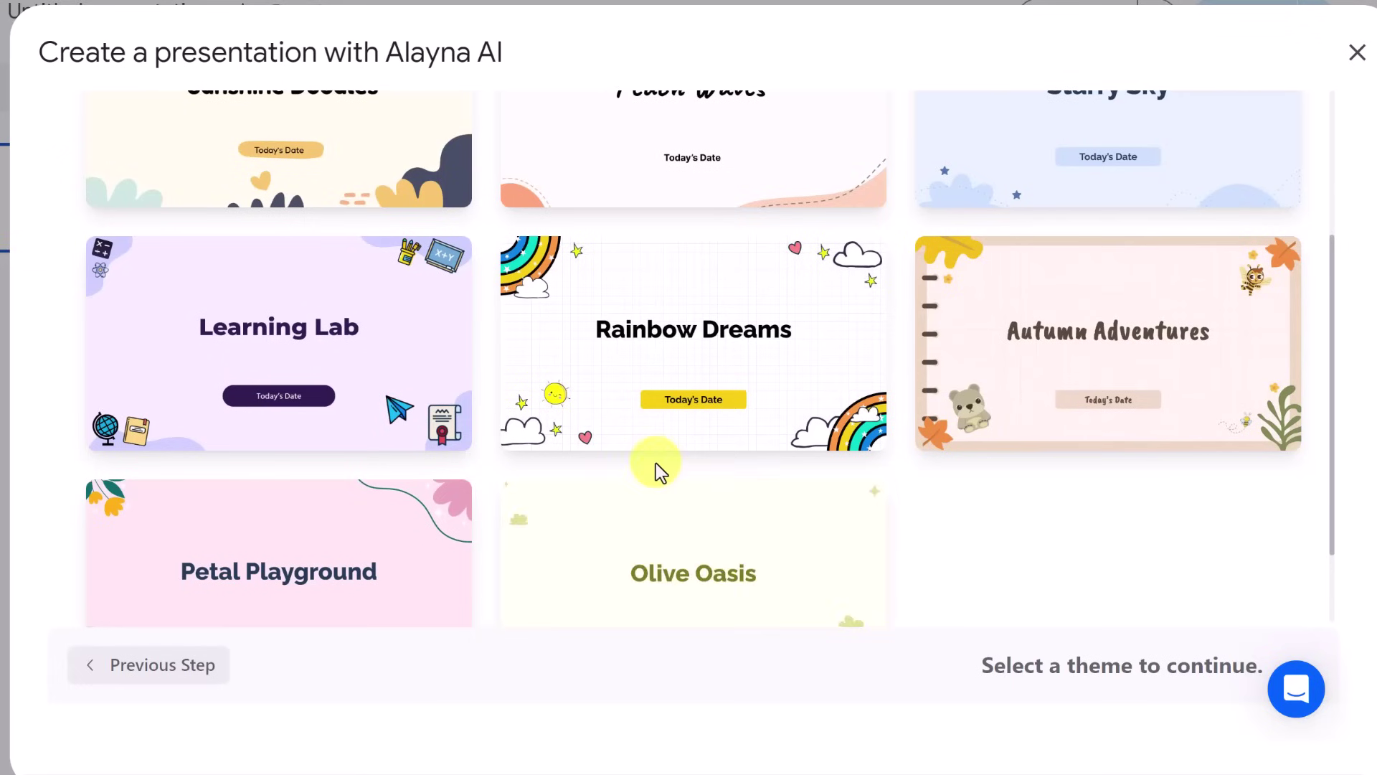
scroll(656, 463, up, 1)
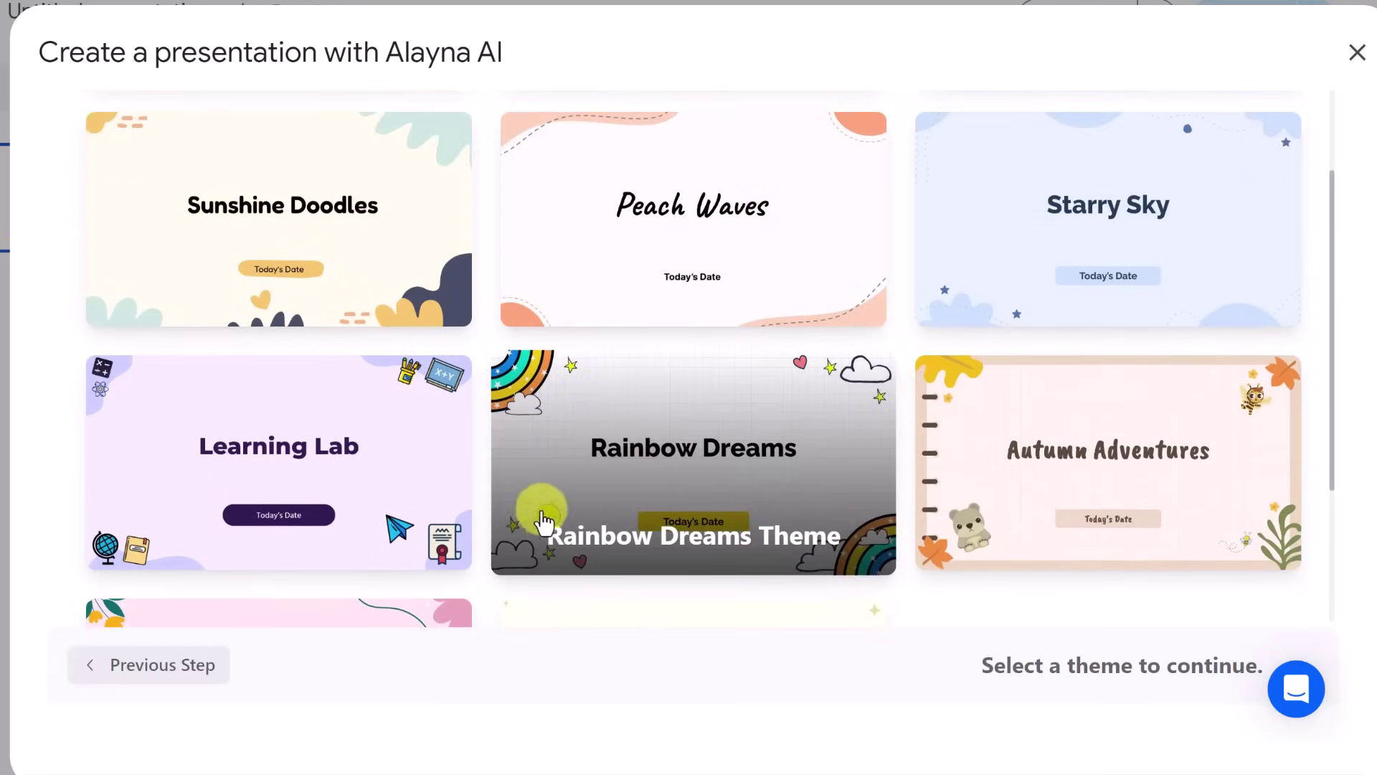
Choose the Sunshine Doodles theme and generate the deck
click(327, 209)
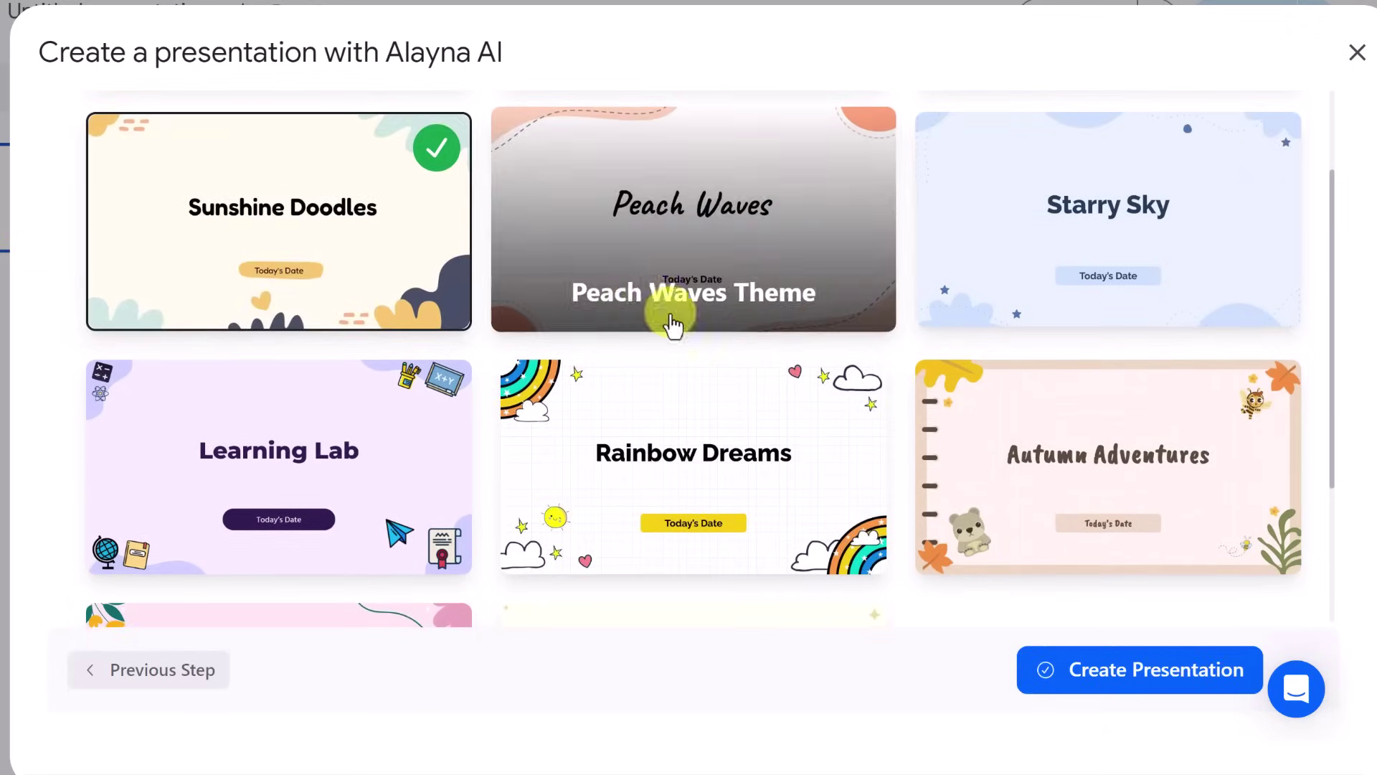
click(1141, 681)
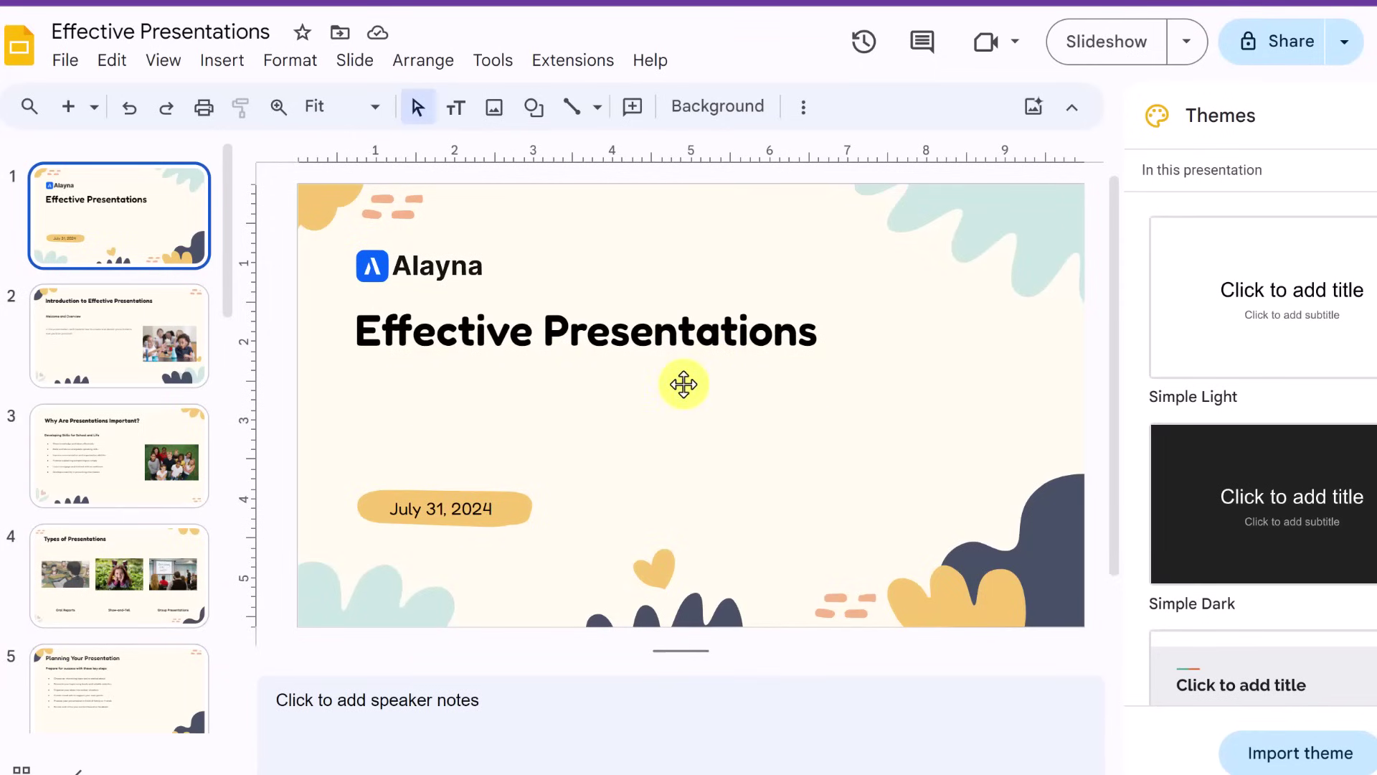
View slide 2, Introduction to Effective Presentations, with its speaker notes
click(148, 356)
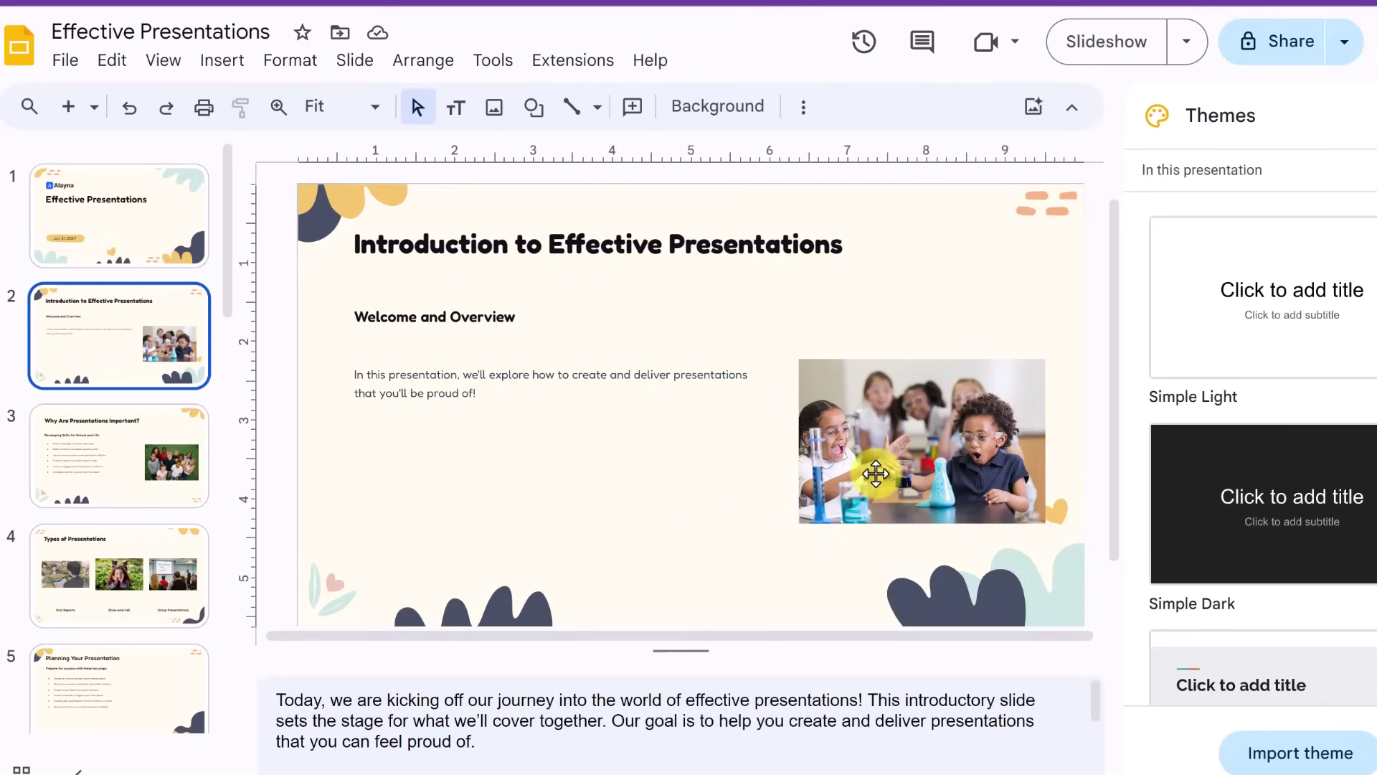
right_click(877, 466)
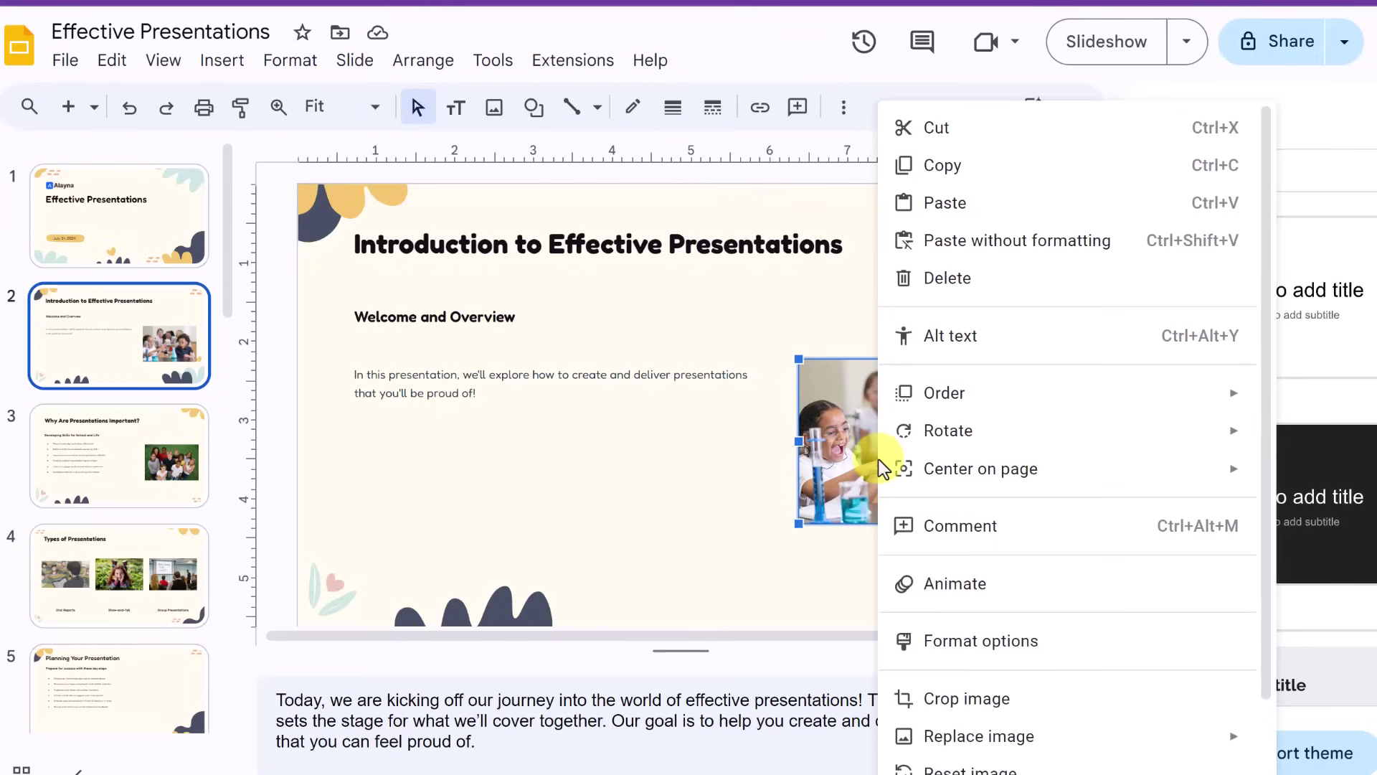
mouse_move(978, 736)
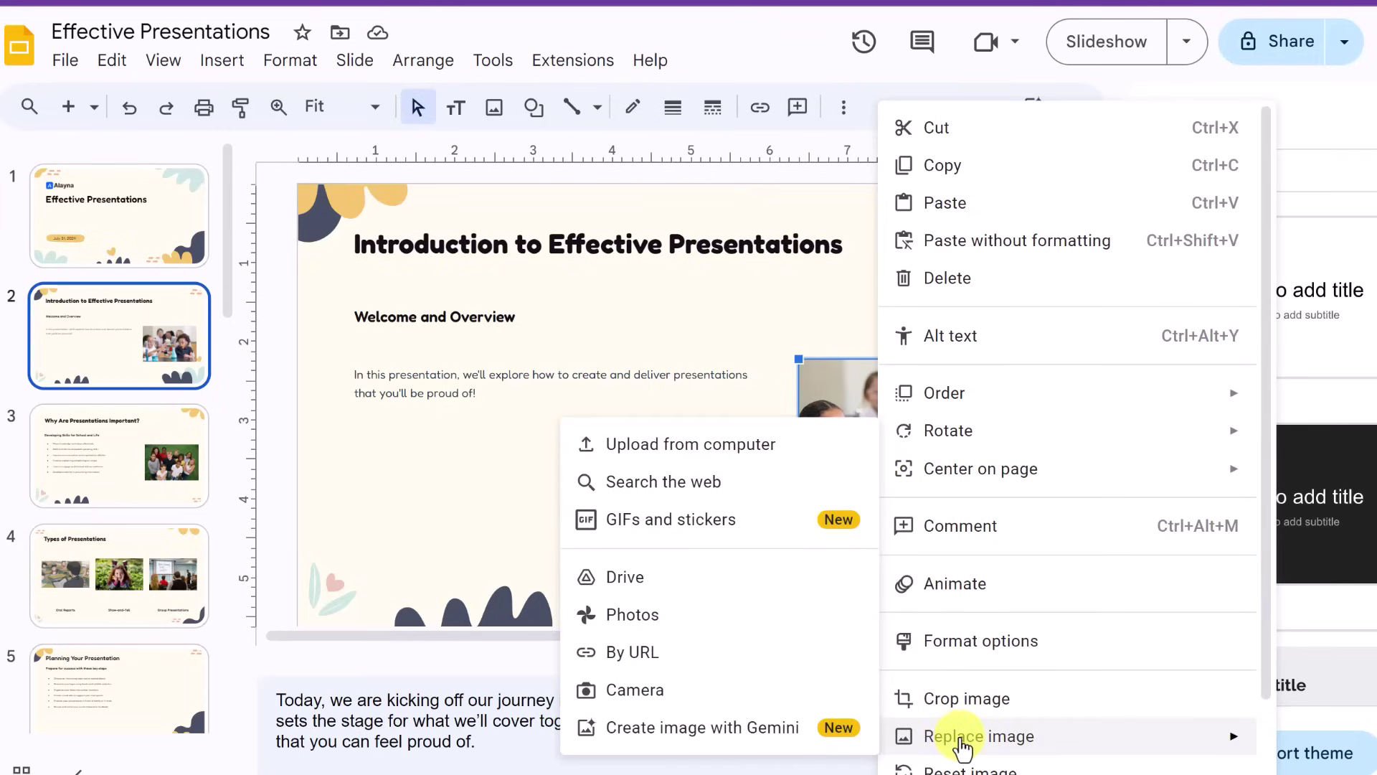
click(734, 342)
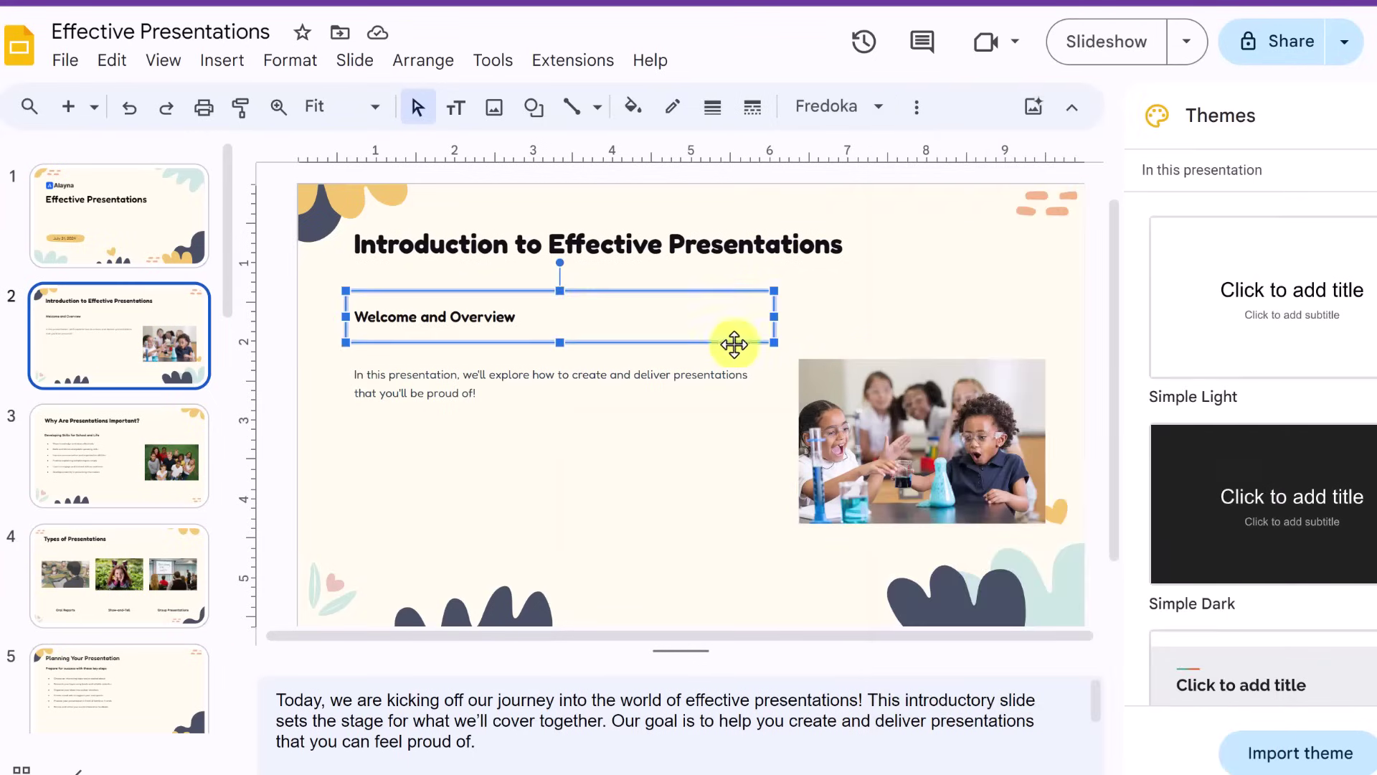
click(732, 548)
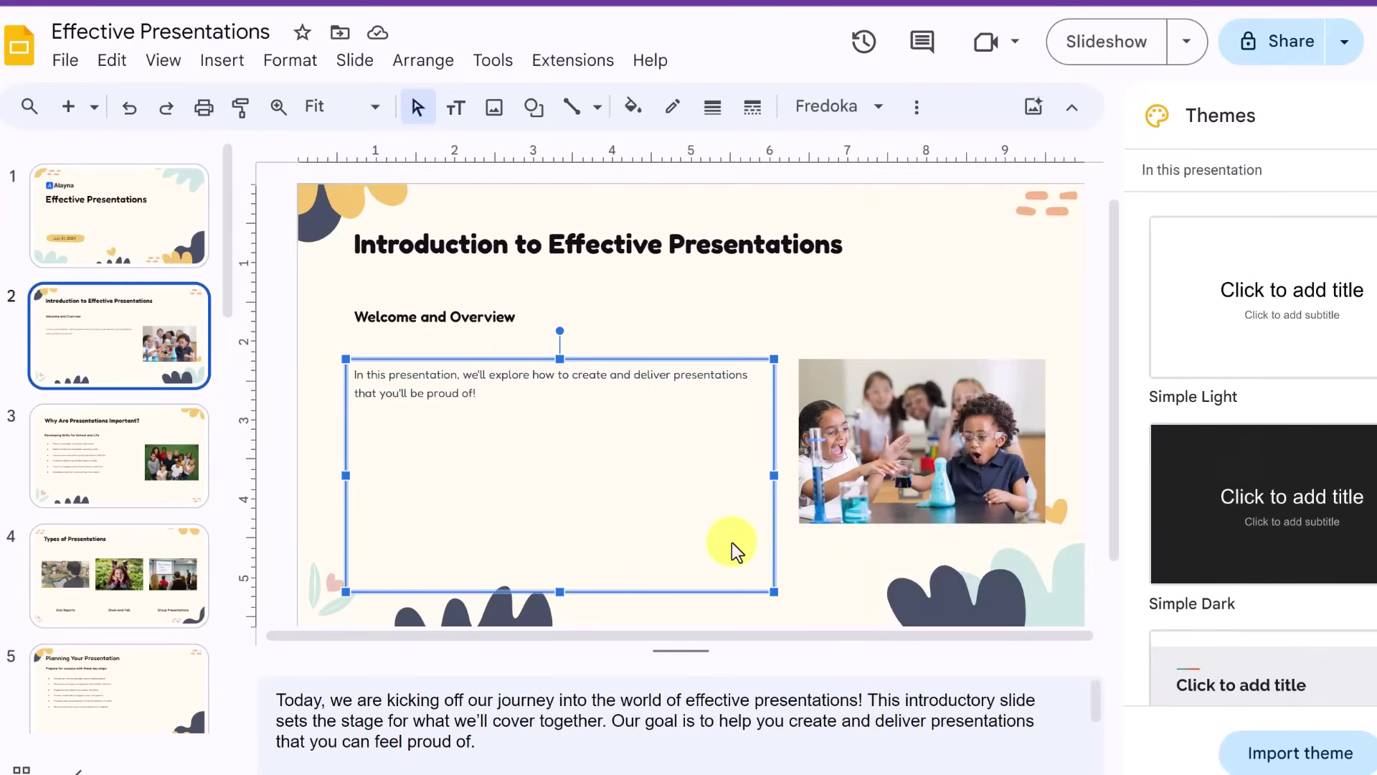
click(1226, 560)
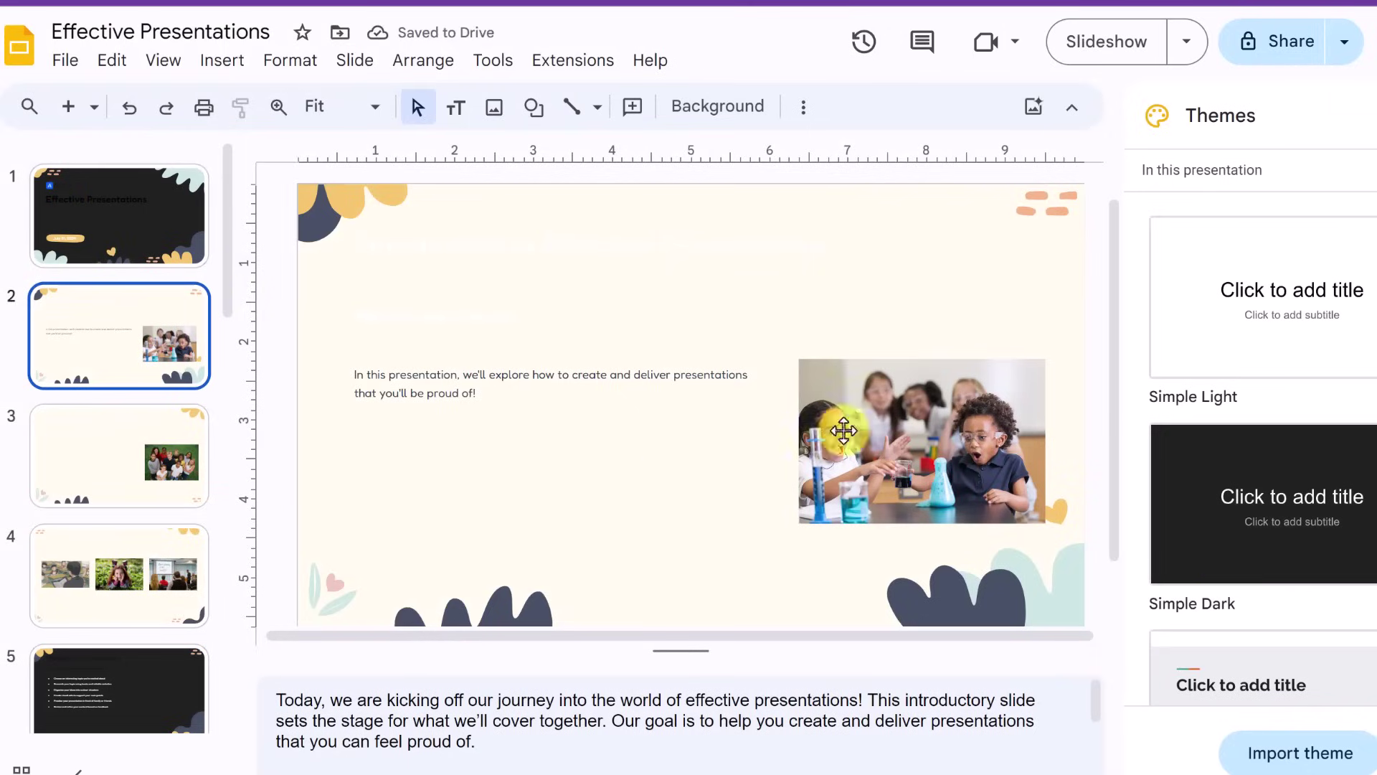
key(ctrl+z)
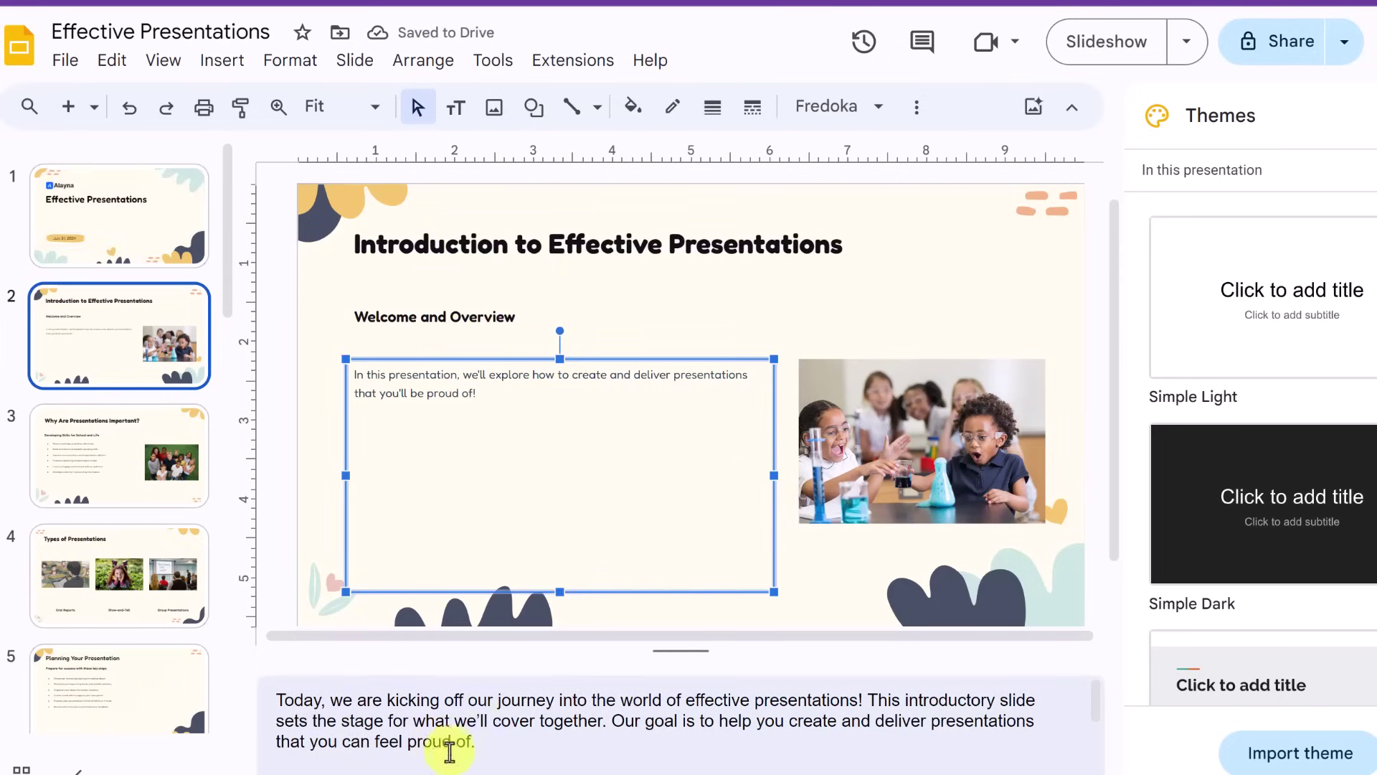
Make the speaker notes area somewhat taller under slide 2 and deselect the text box
drag(682, 649, 725, 418)
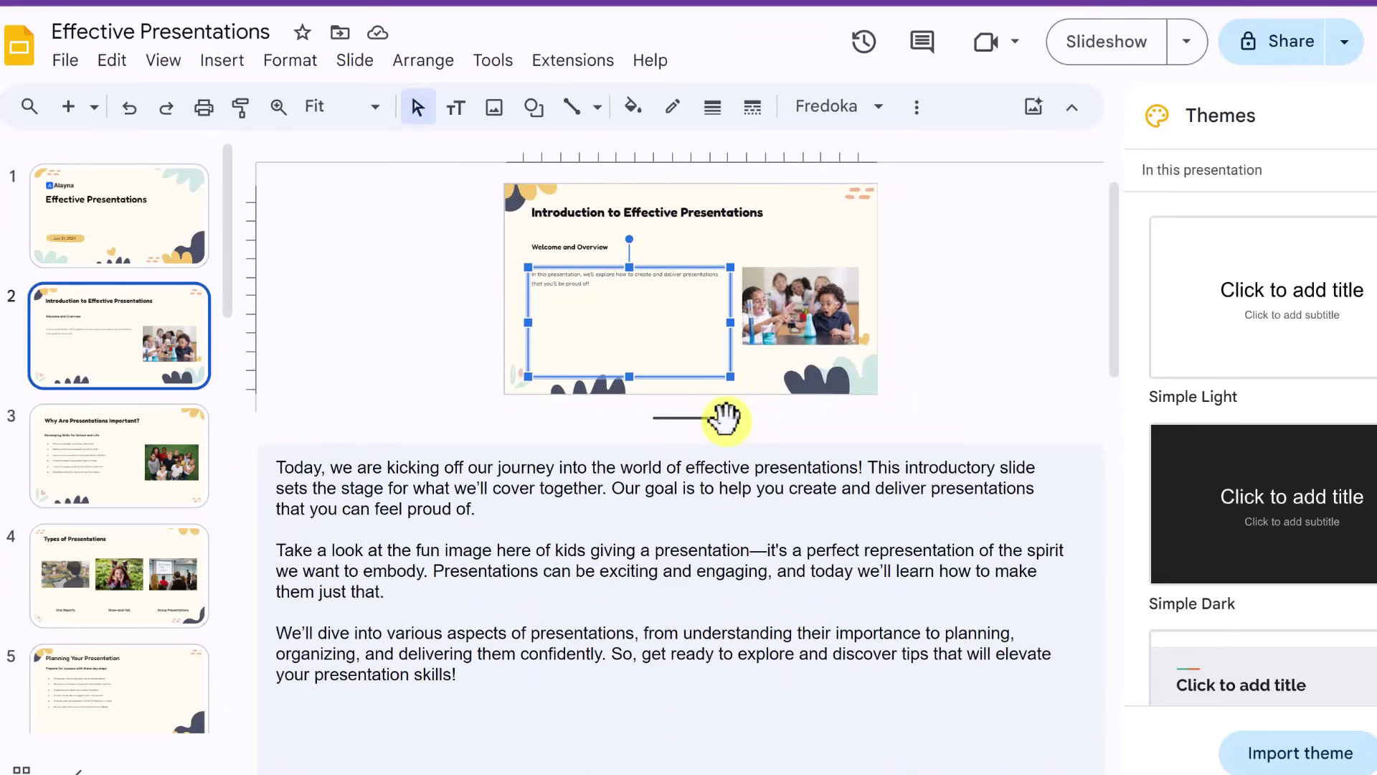
drag(724, 418, 732, 604)
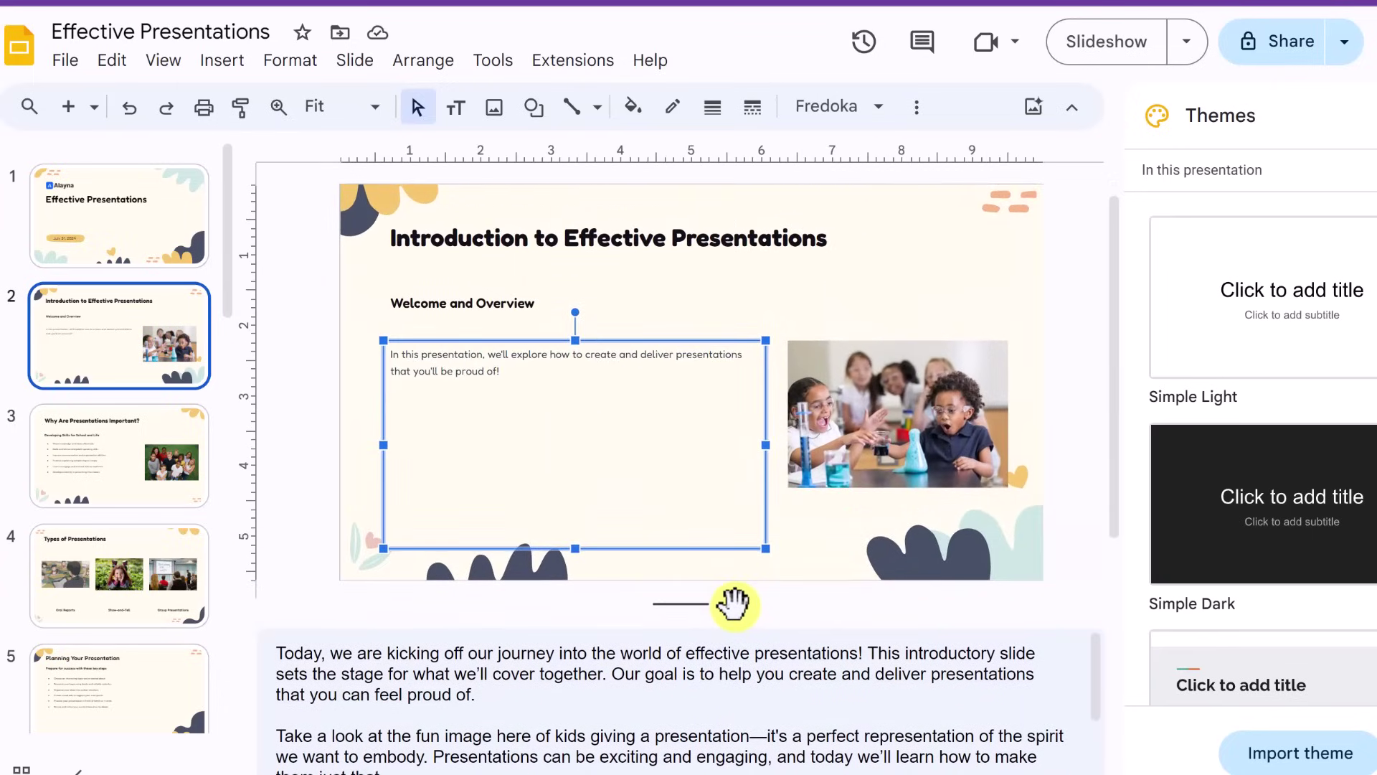
click(300, 523)
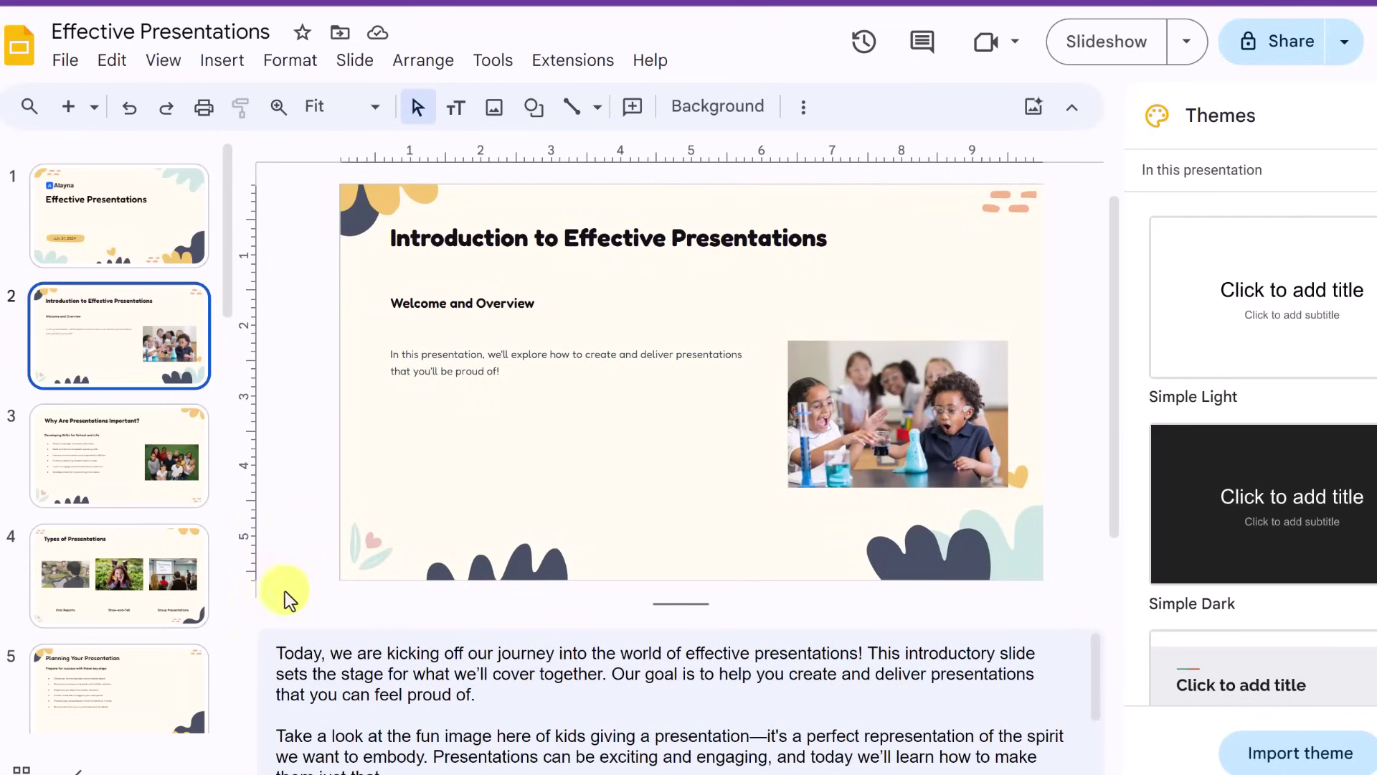
Review slides 3 to 9, from Why Are Presentations Important? through Speaking Clearly
click(121, 471)
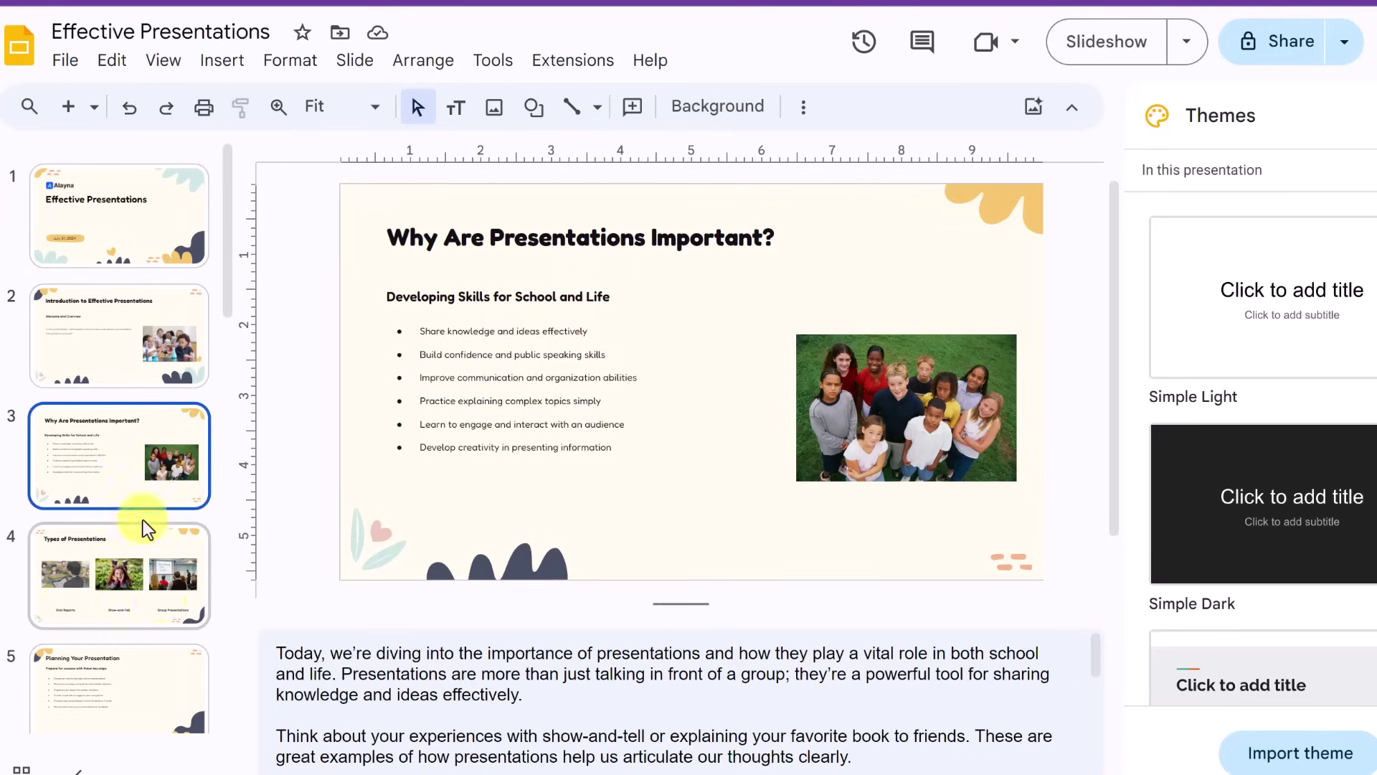
click(152, 588)
scroll(139, 606, down, 2)
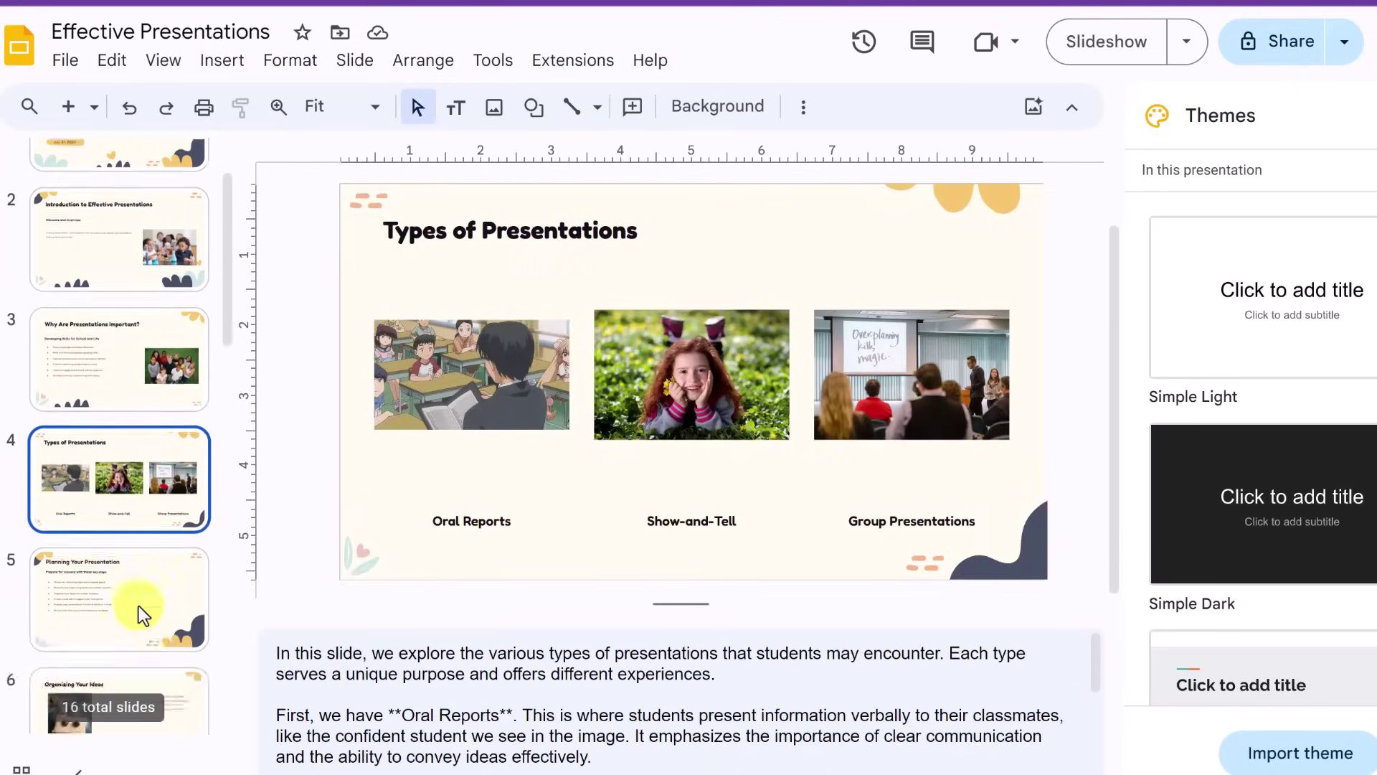
scroll(139, 605, down, 2)
click(121, 480)
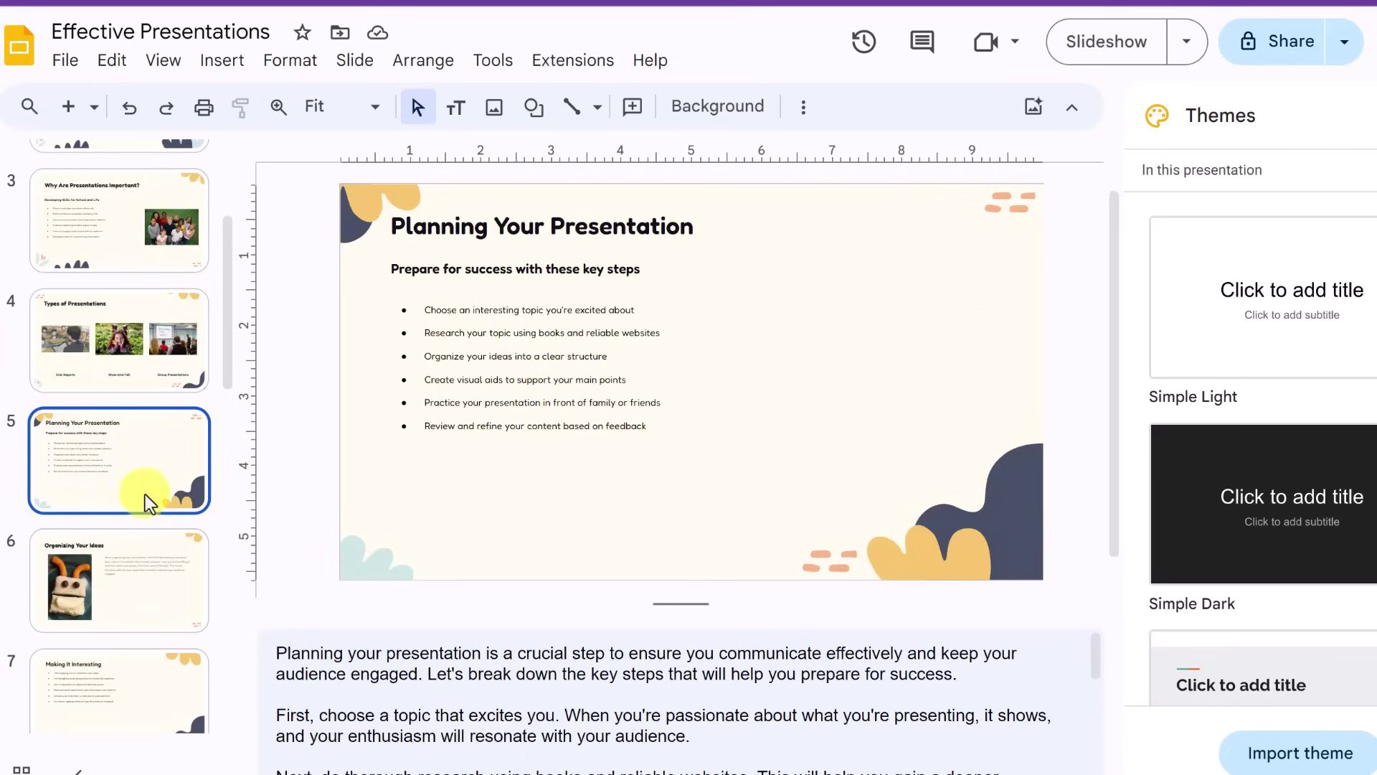
click(145, 586)
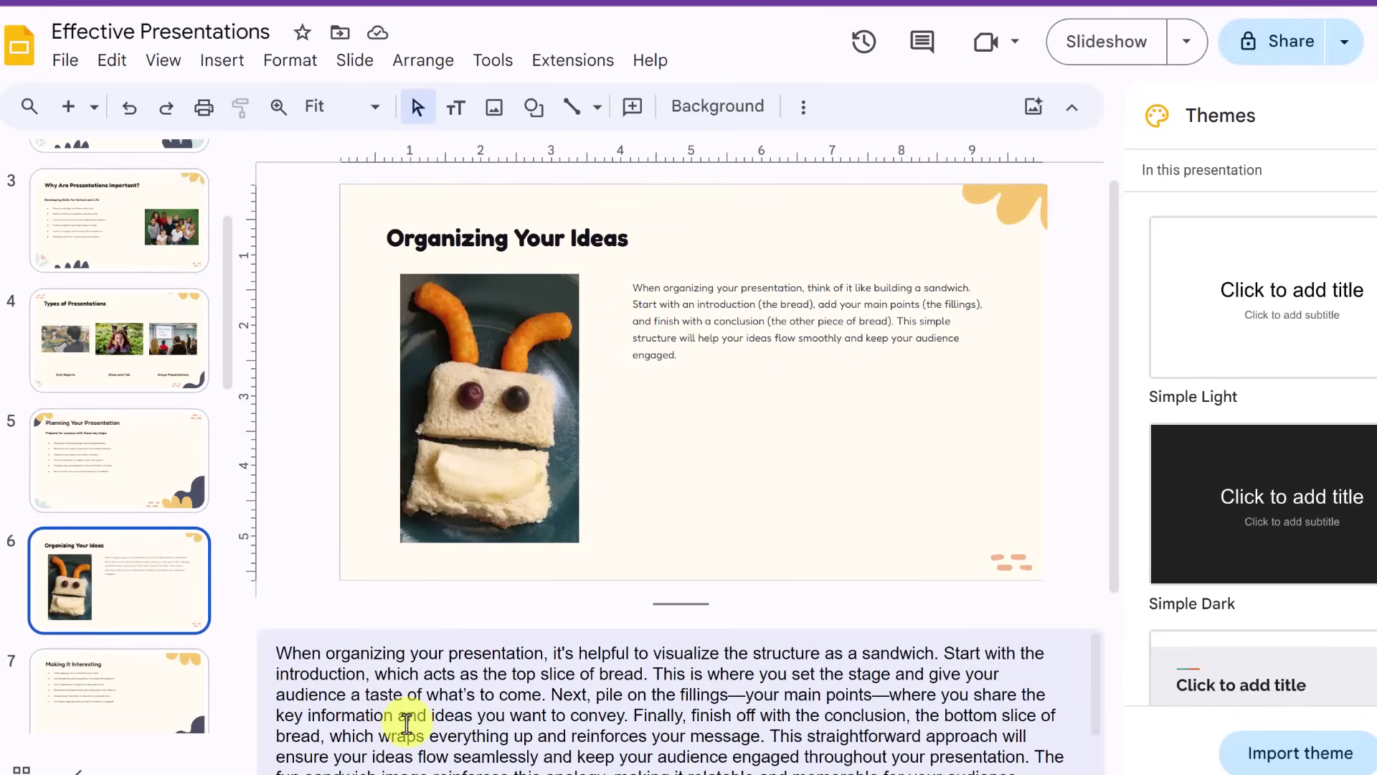
scroll(126, 657, down, 2)
click(122, 586)
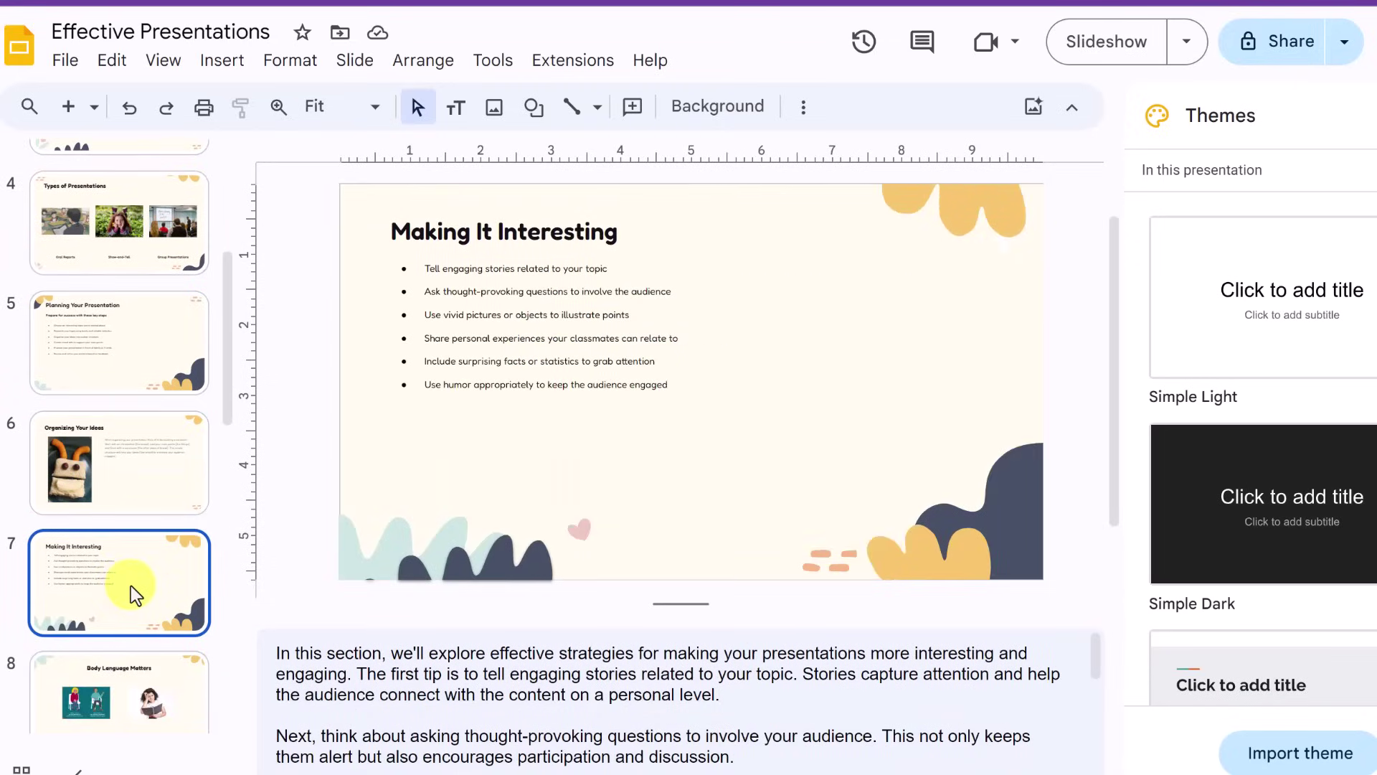
click(159, 669)
scroll(164, 561, down, 2)
scroll(141, 572, down, 2)
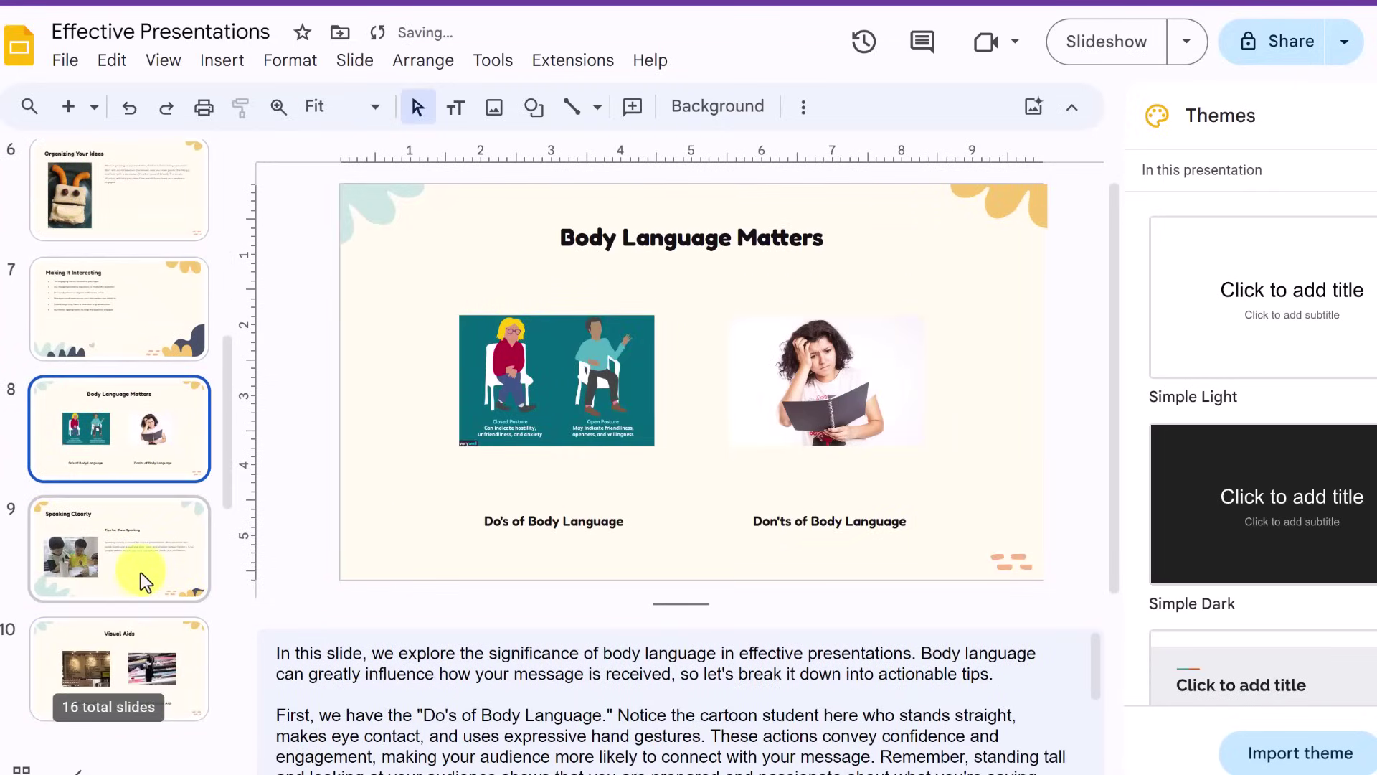
click(145, 570)
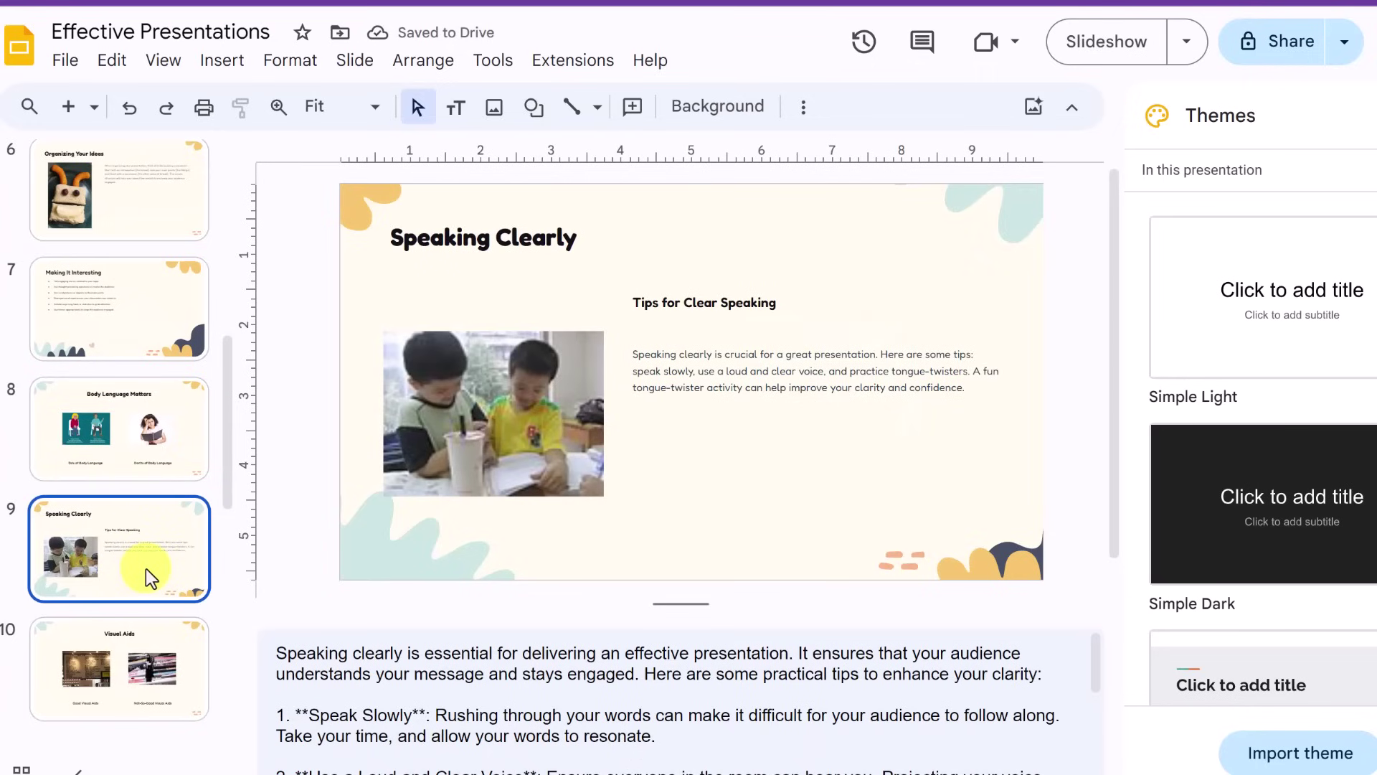
scroll(145, 568, down, 2)
Review slides 10 to 16, from Visual Aids through Wrap-Up and Encouragement
click(141, 579)
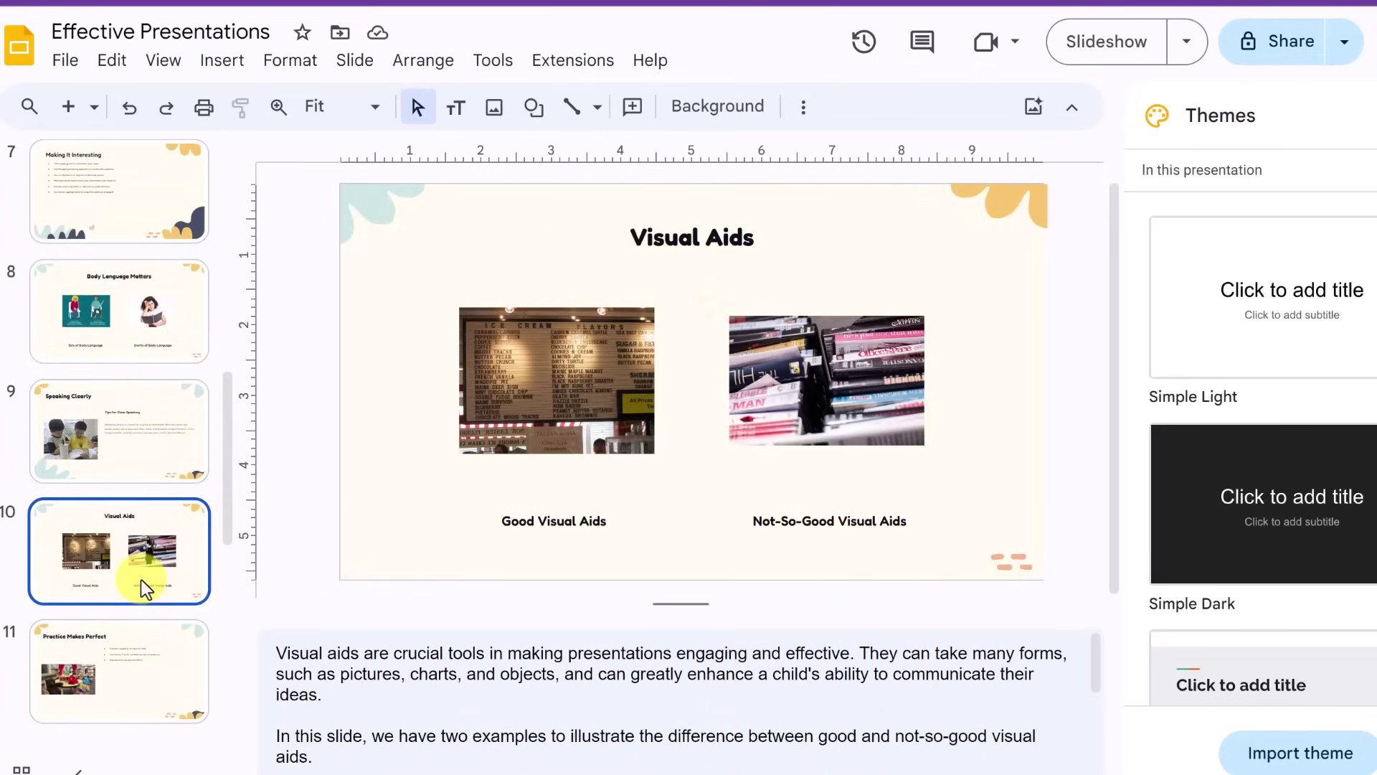
click(124, 670)
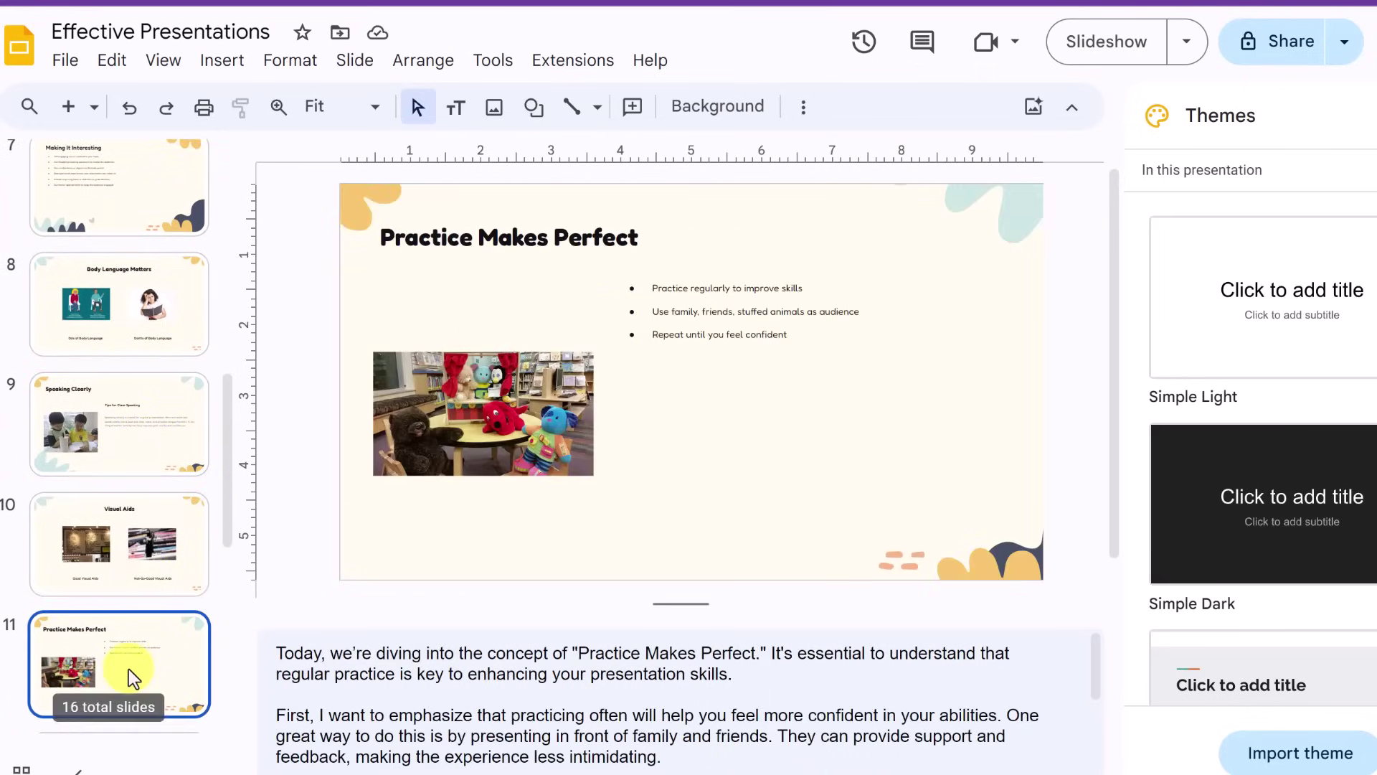
scroll(122, 491, down, 2)
scroll(133, 475, down, 3)
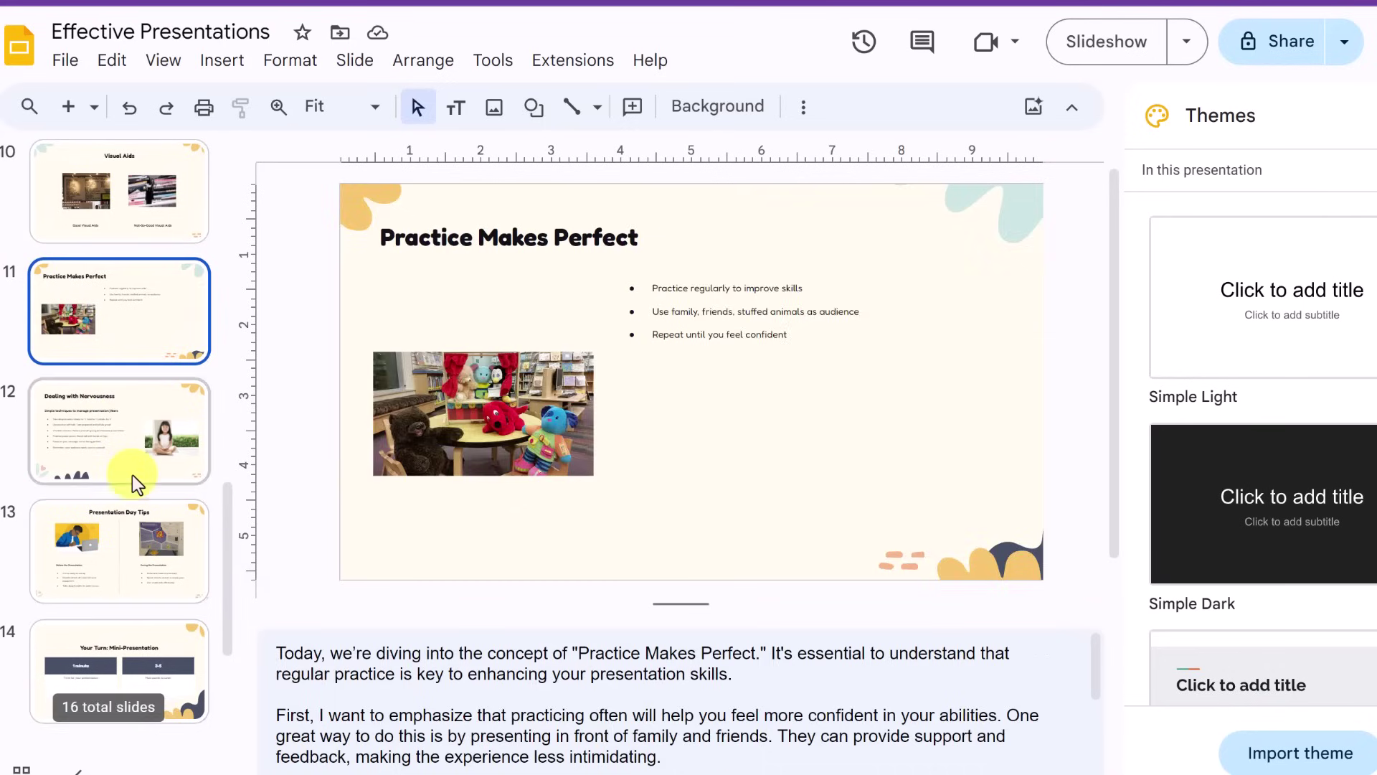
click(130, 424)
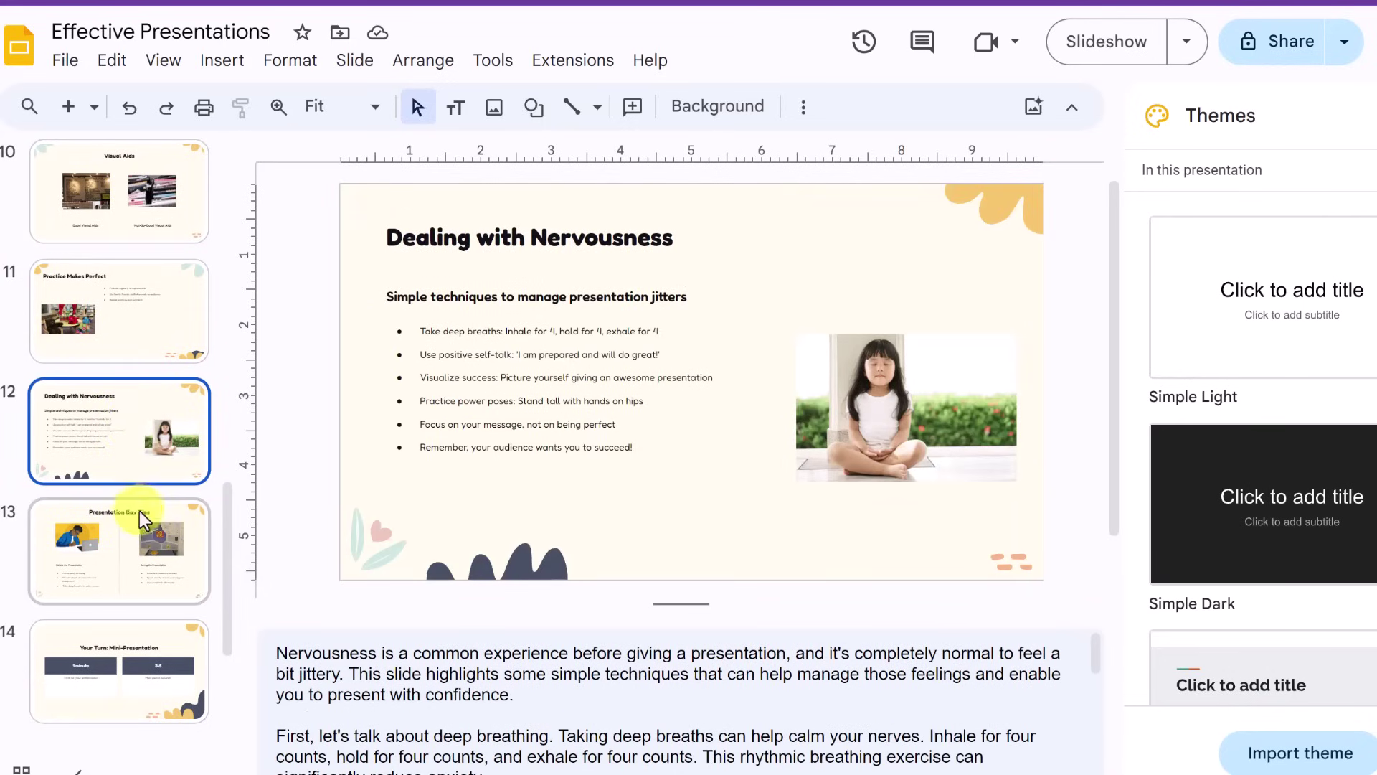
scroll(137, 474, down, 3)
click(126, 342)
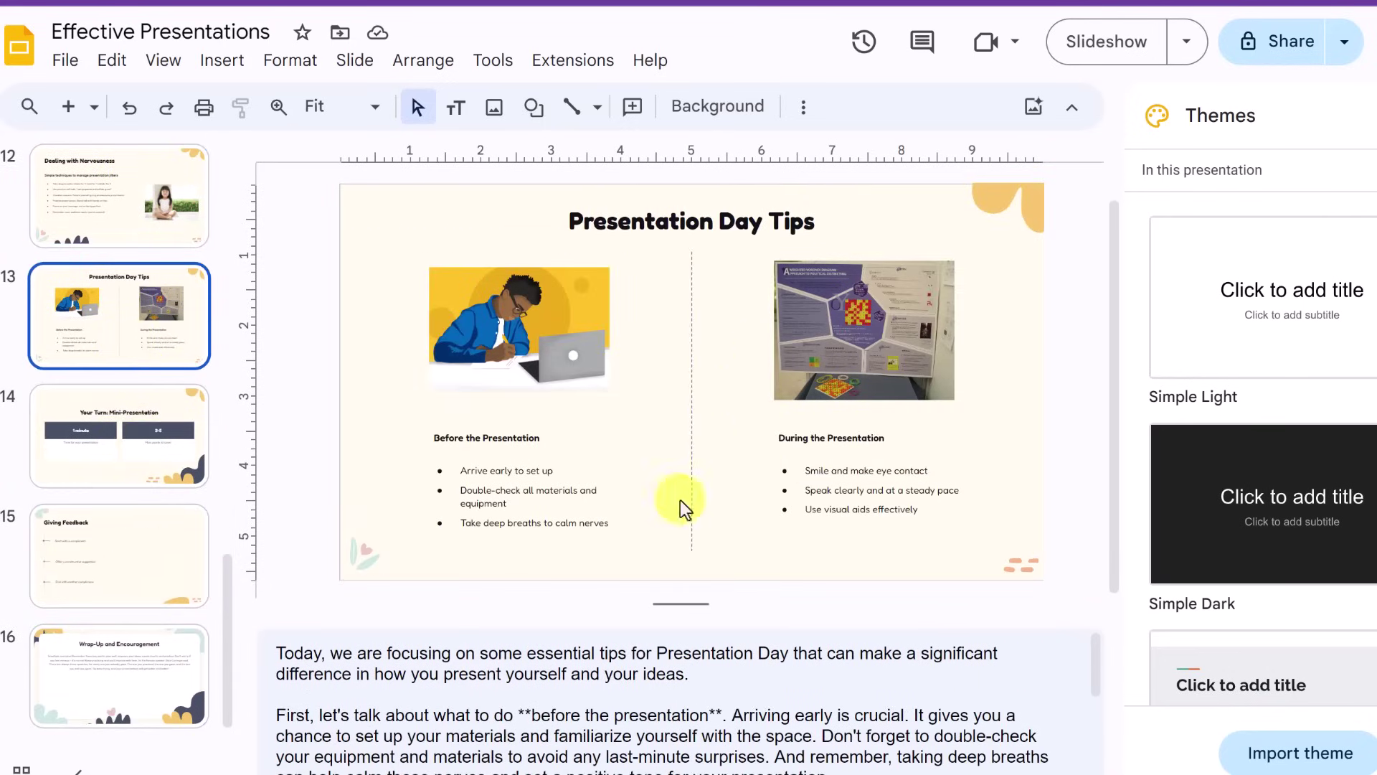
click(126, 465)
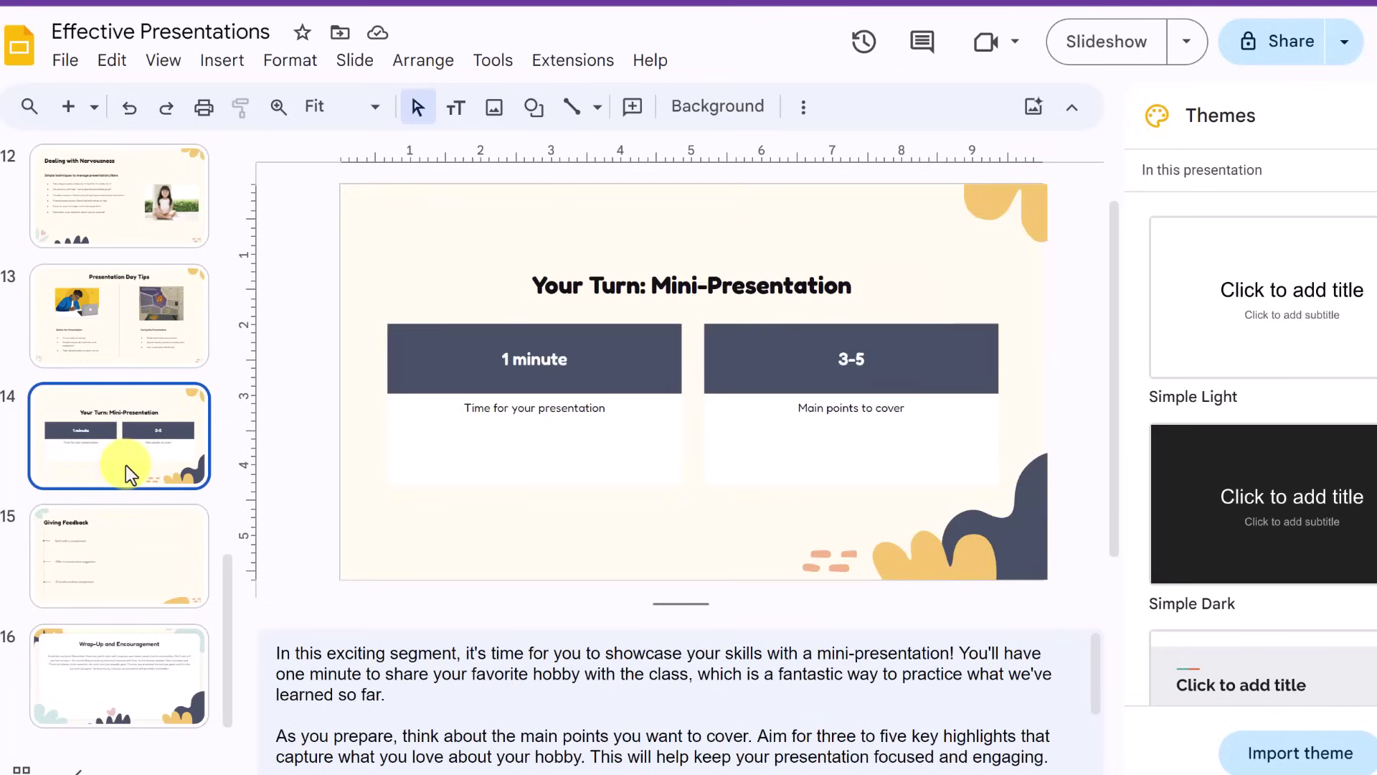
click(136, 582)
click(140, 640)
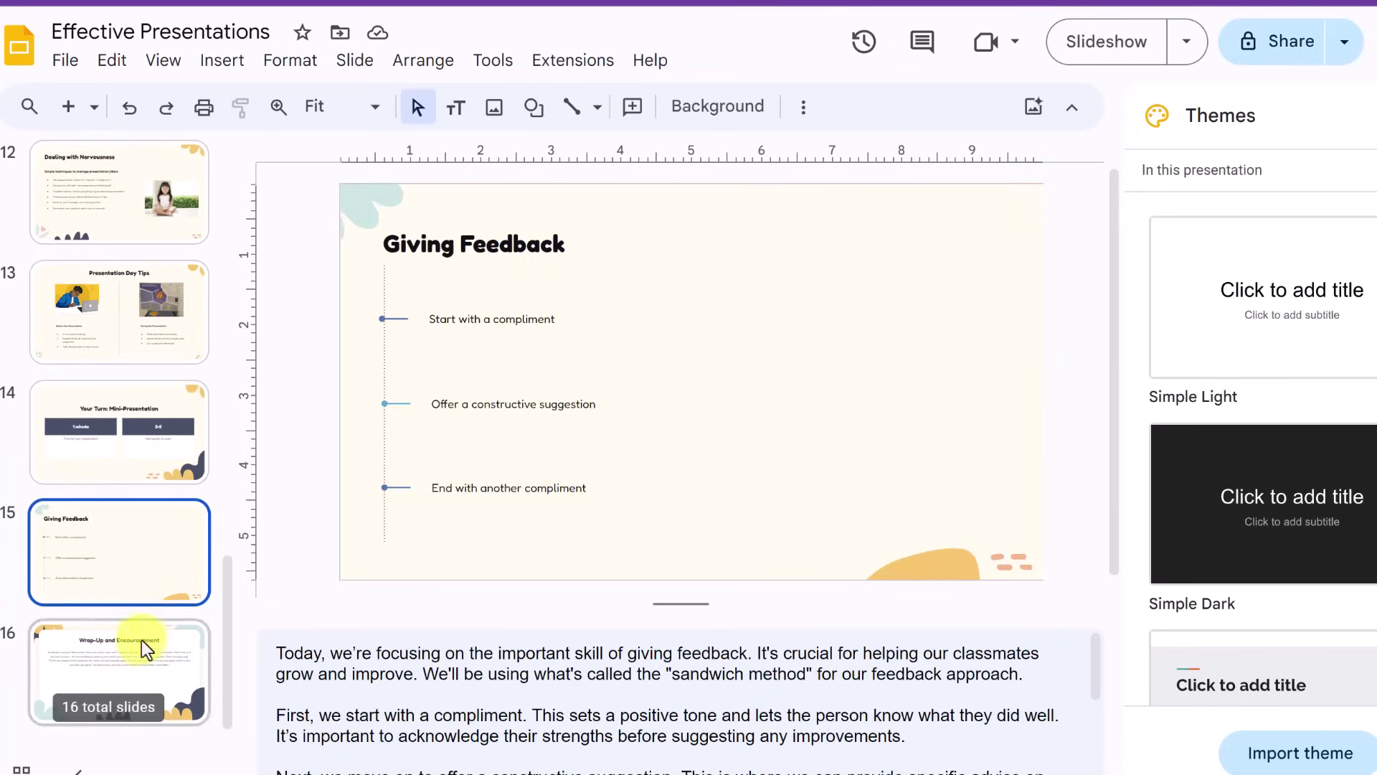